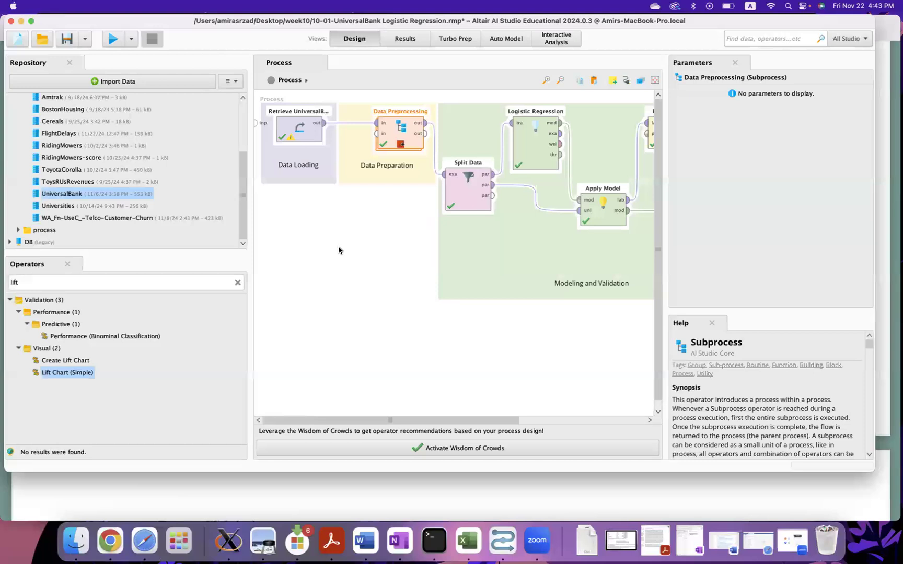
Step: Import the process file 10-01-UniversalBank Logistic Regression from the last used directory, week10
scroll(114, 119, up, 5)
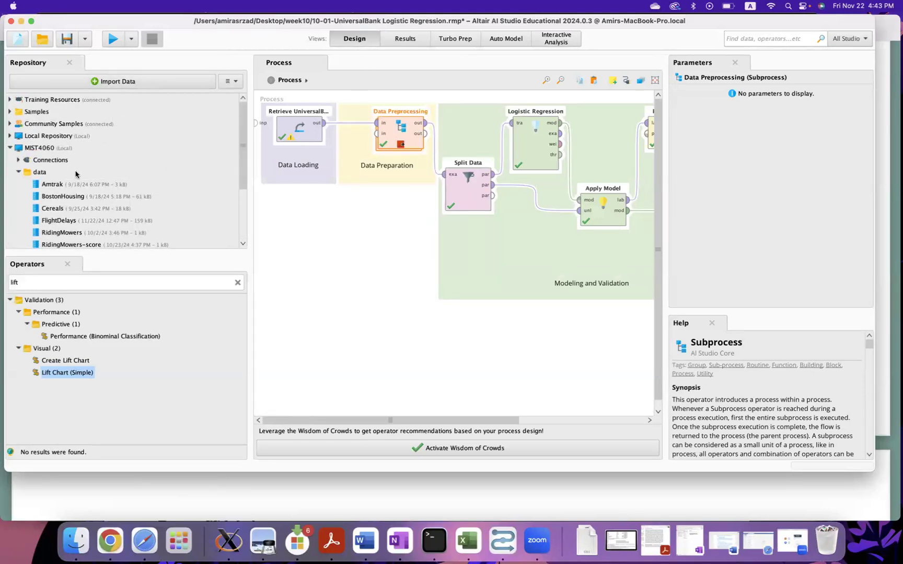
scroll(75, 174, down, 5)
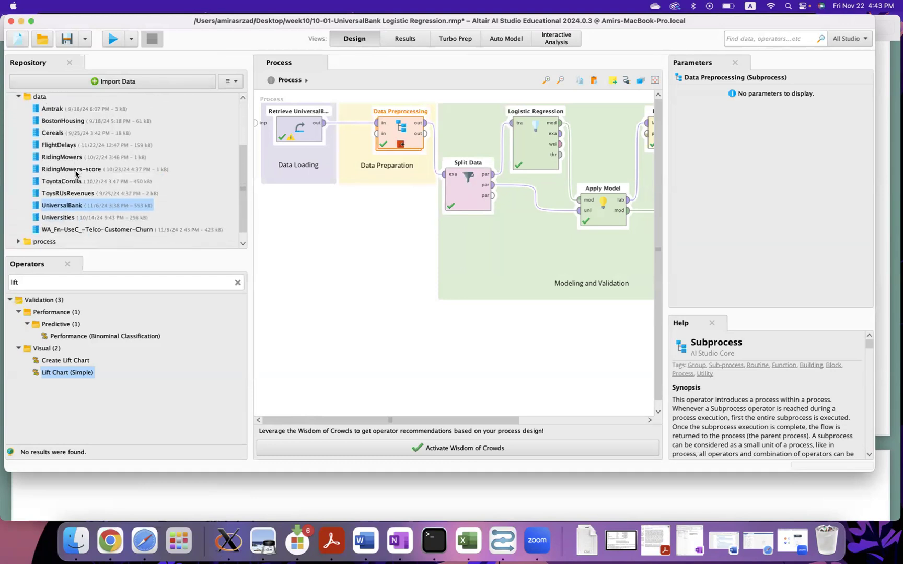
click(69, 8)
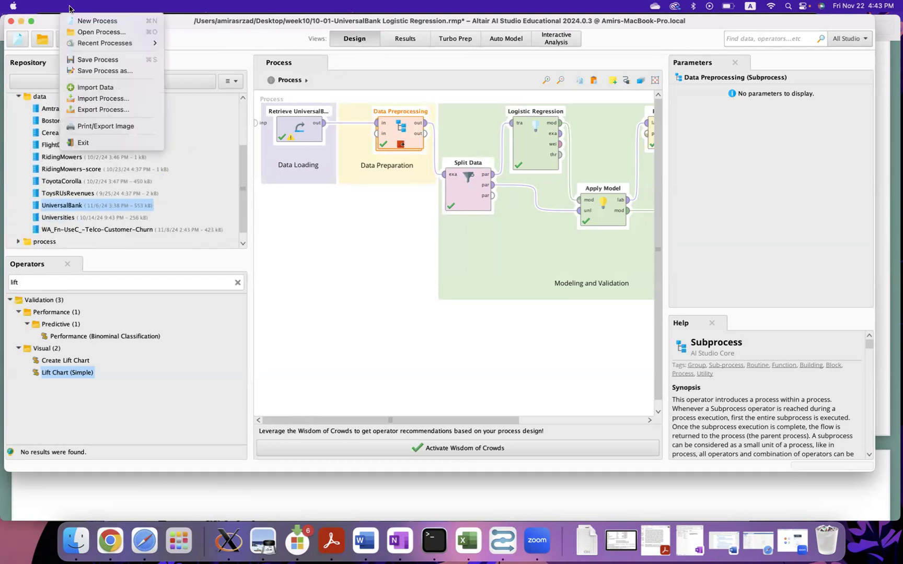
click(95, 99)
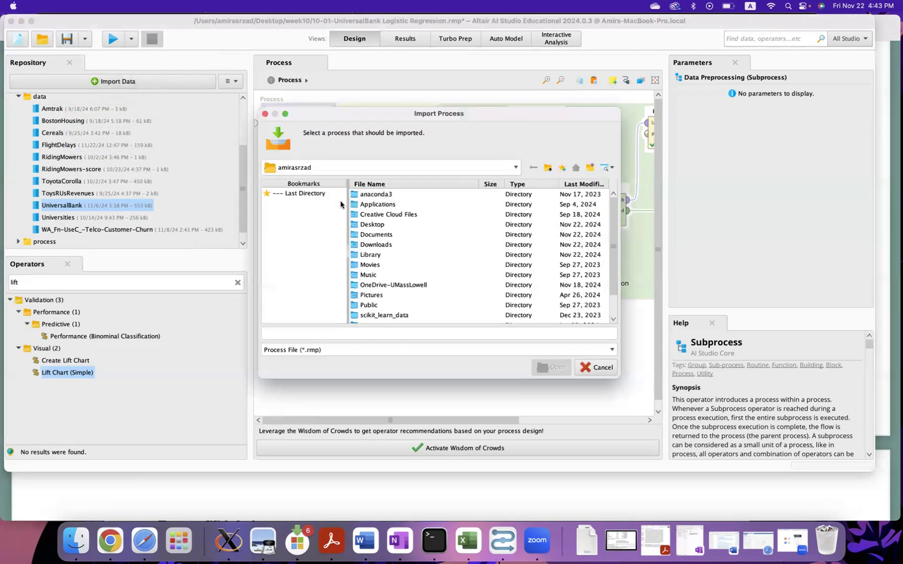
click(314, 195)
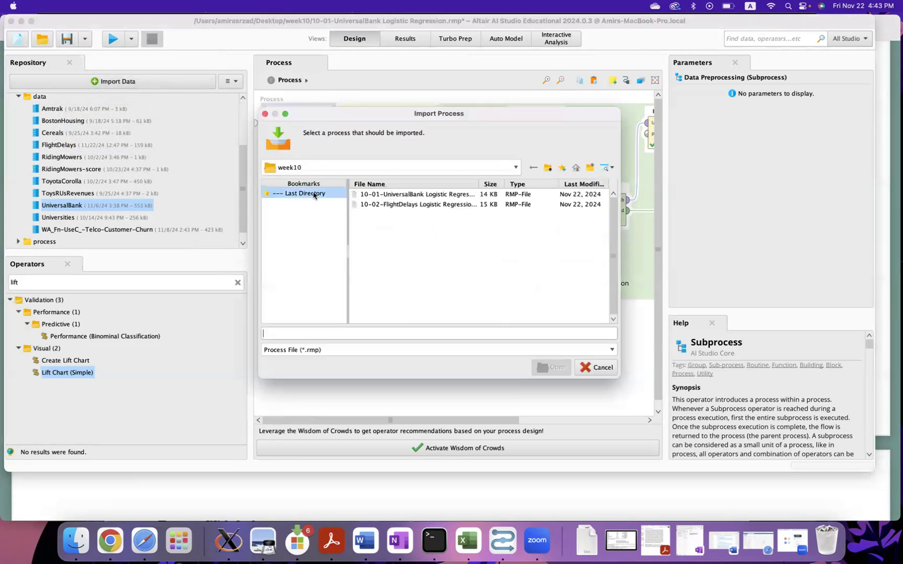
double_click(392, 194)
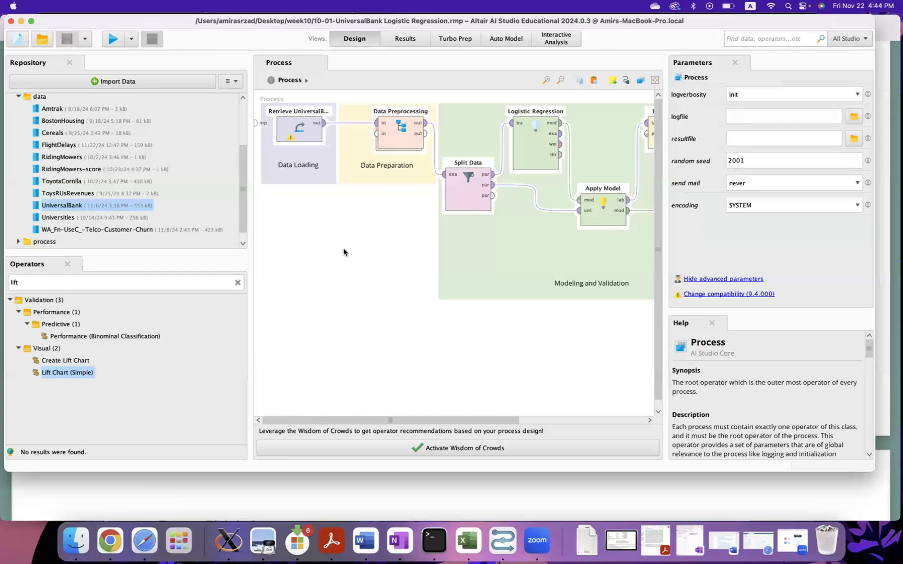
Step: Open the UniversalBank data set and examine its records and attribute statistics, widening the Personal Loan column
double_click(66, 206)
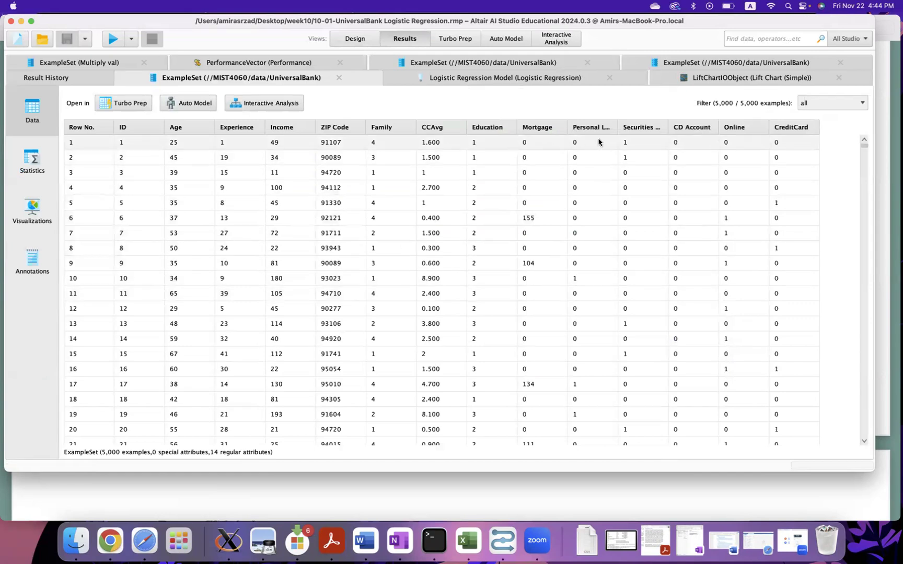
drag(618, 126, 682, 127)
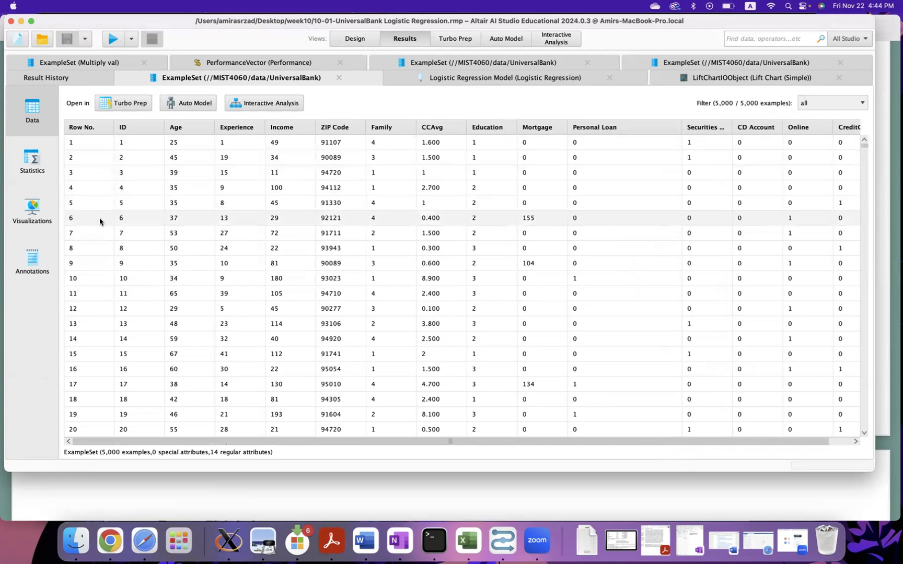
click(25, 172)
scroll(132, 241, down, 2)
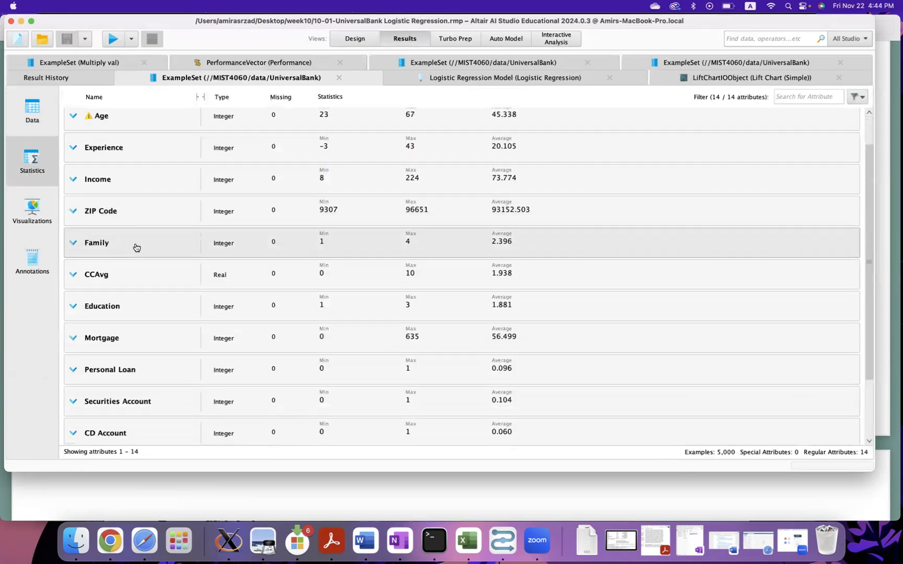
scroll(136, 247, down, 2)
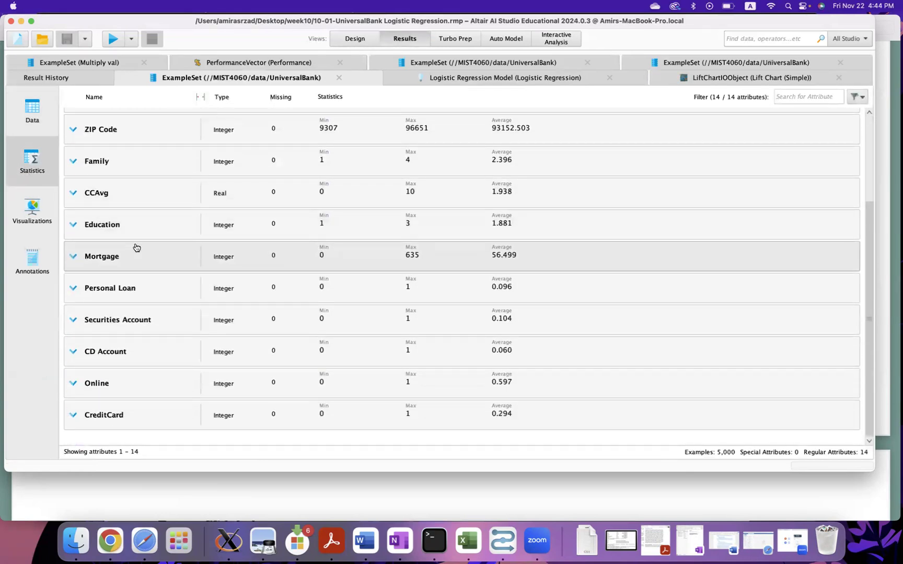
scroll(136, 247, up, 4)
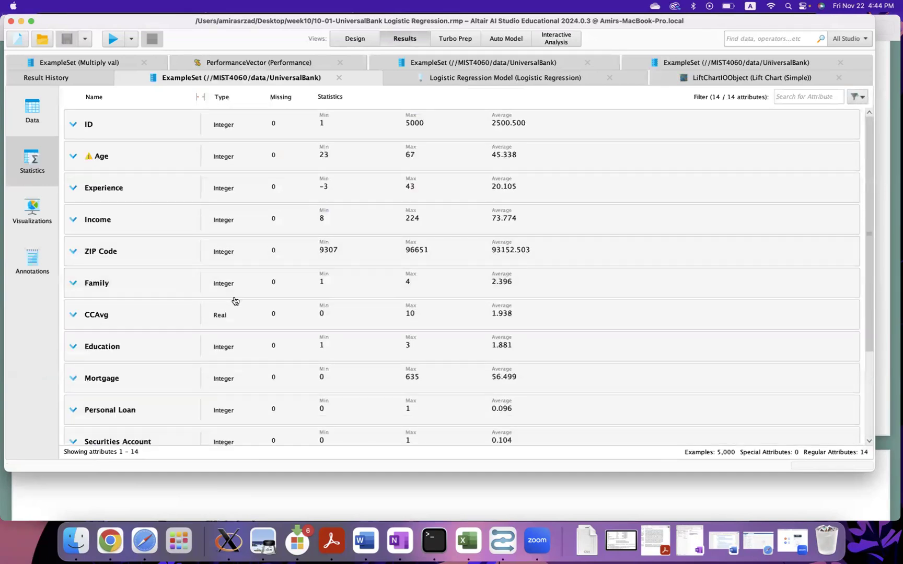
click(36, 116)
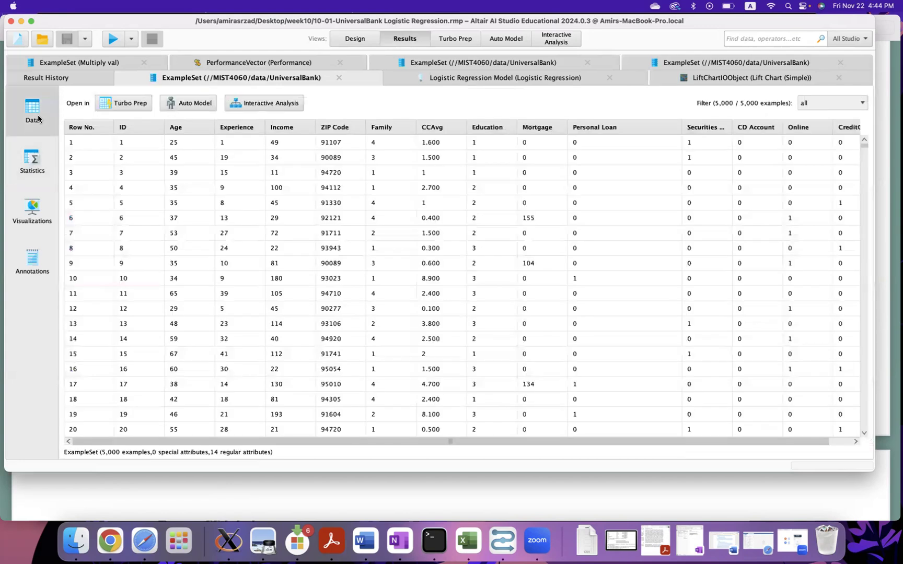
Step: Return to the process design, open the Data Preprocessing subprocess and inspect the Select Attributes settings
click(354, 38)
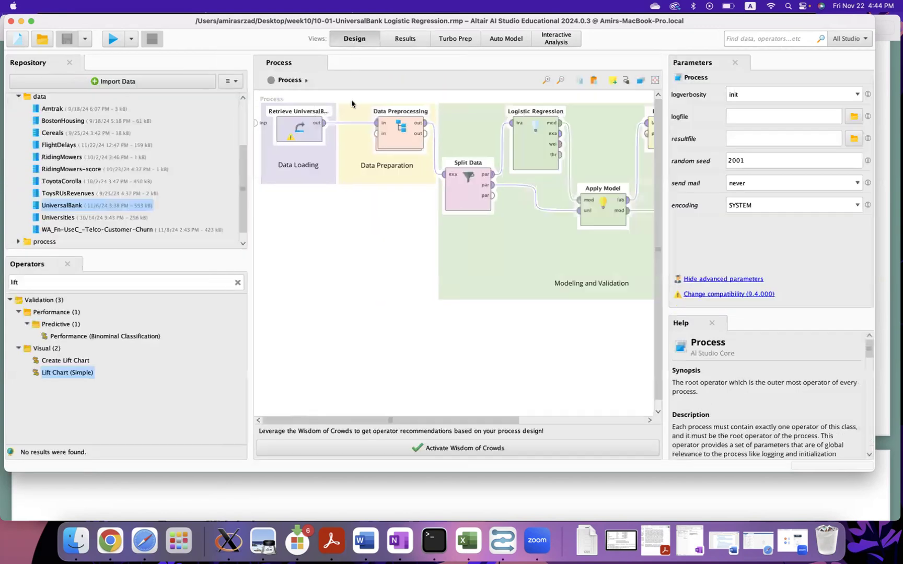
scroll(315, 192, right, 5)
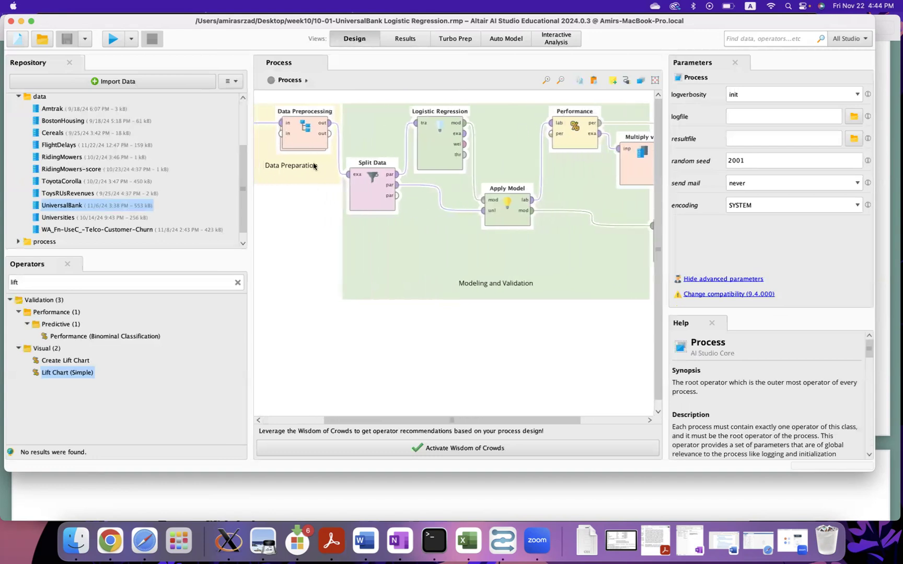
double_click(305, 132)
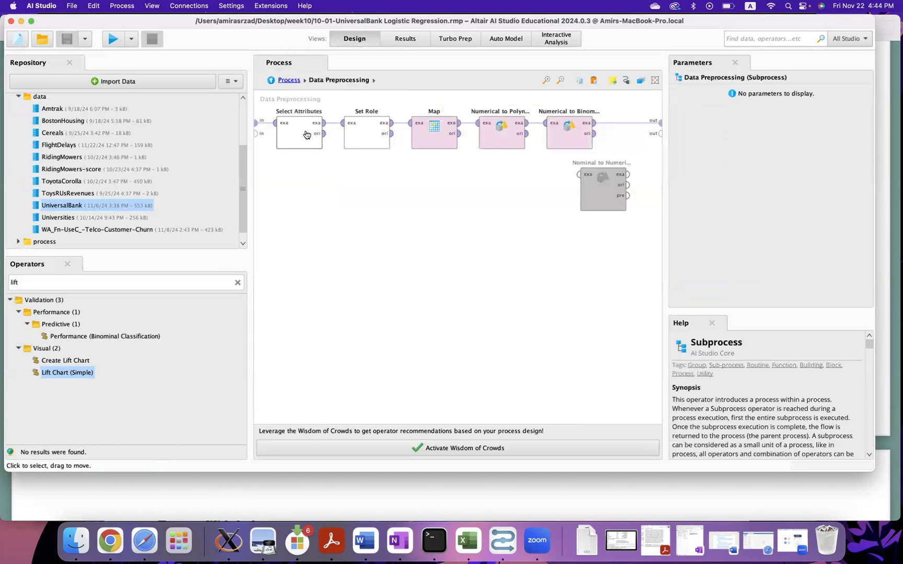
click(299, 135)
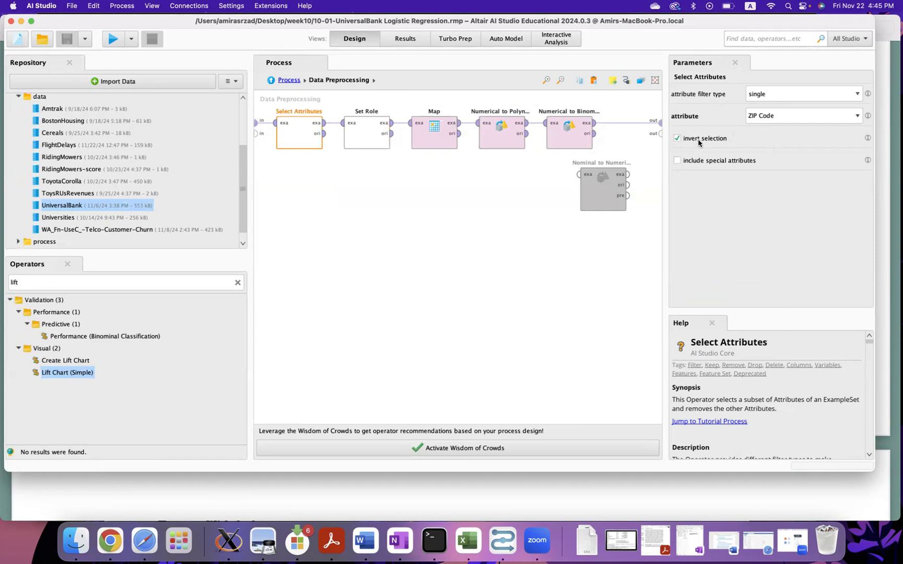
Step: Review the Set Role operator's additional roles and the Map operator's value replacement settings
click(360, 143)
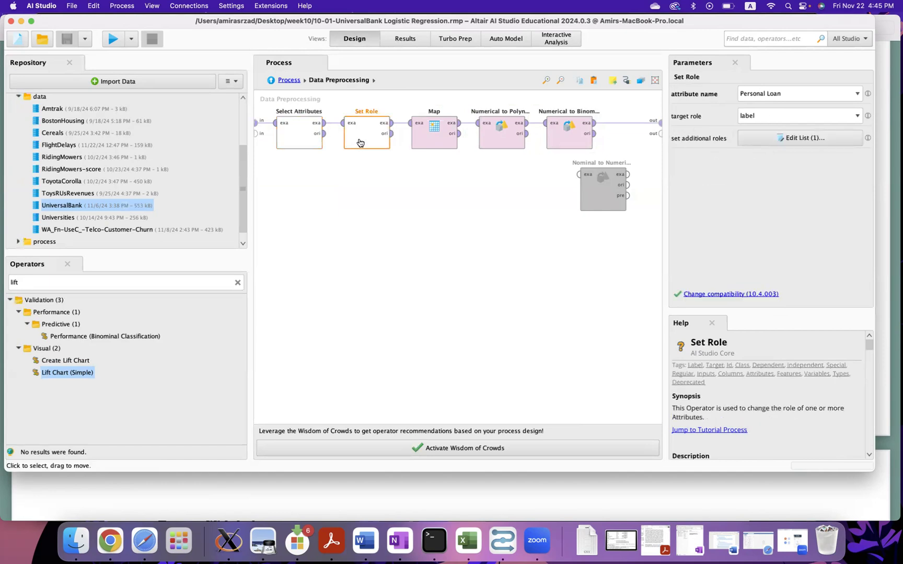
click(747, 140)
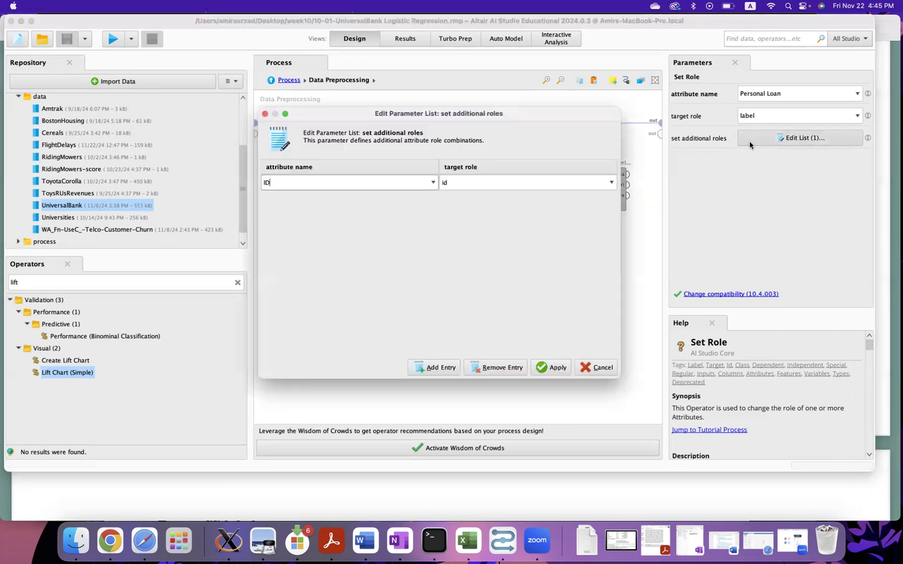
click(265, 113)
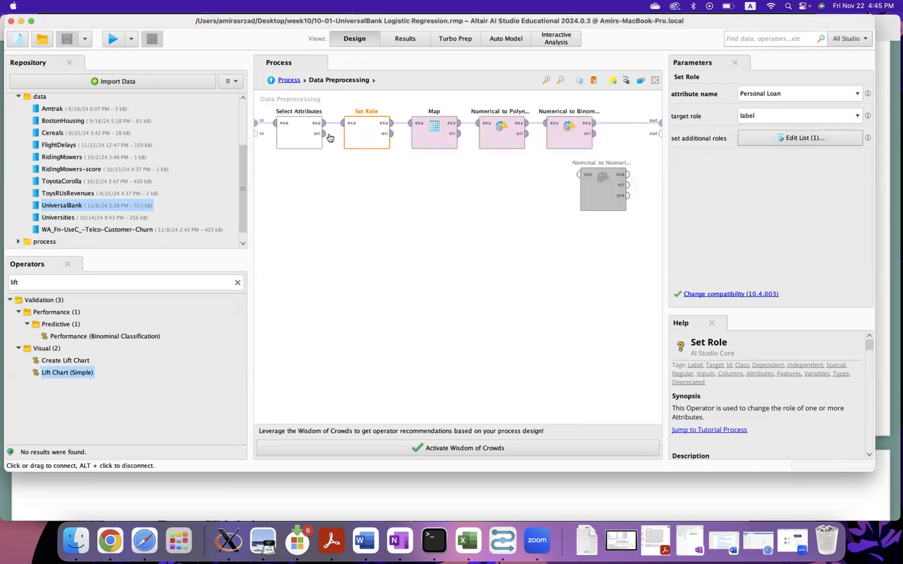
click(430, 137)
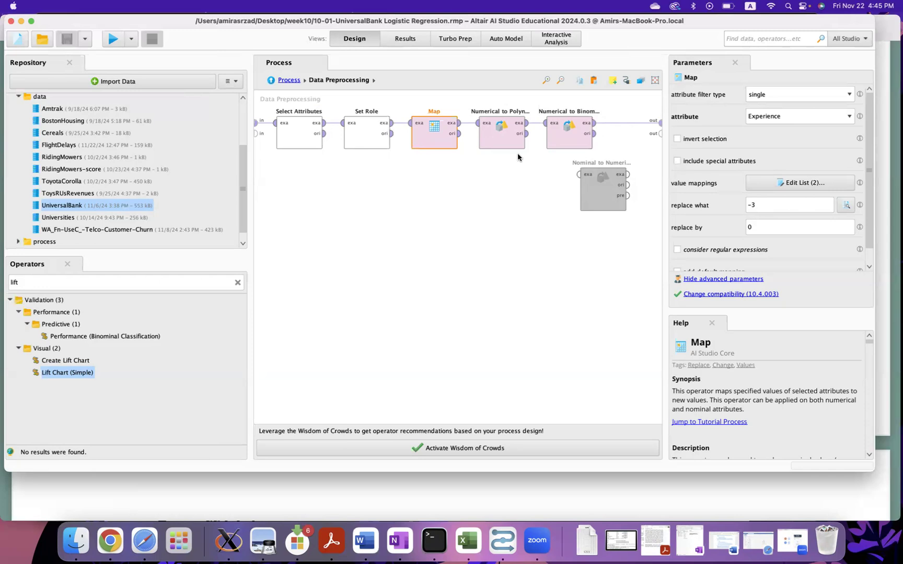
Step: Check which attributes the Numerical to Polynominal operator converts and accept the selection
click(503, 138)
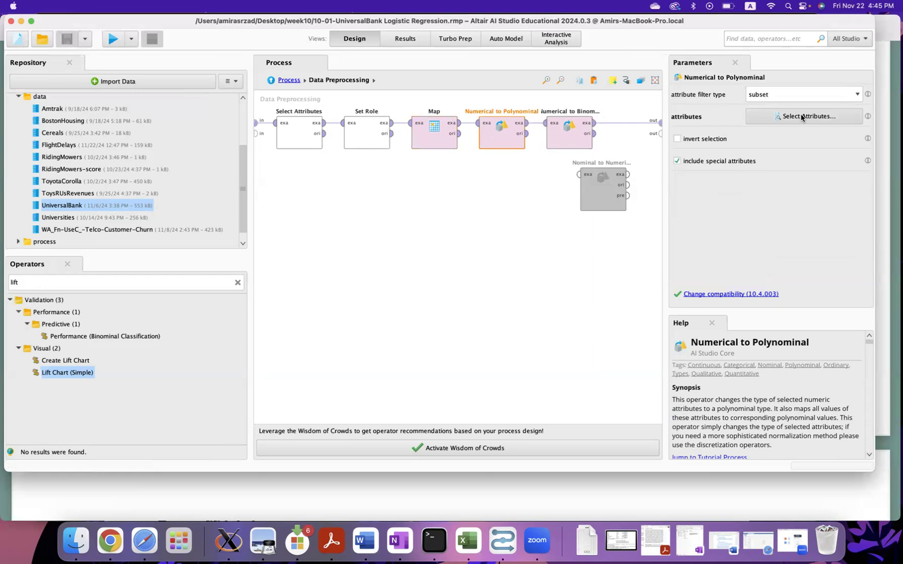
click(801, 117)
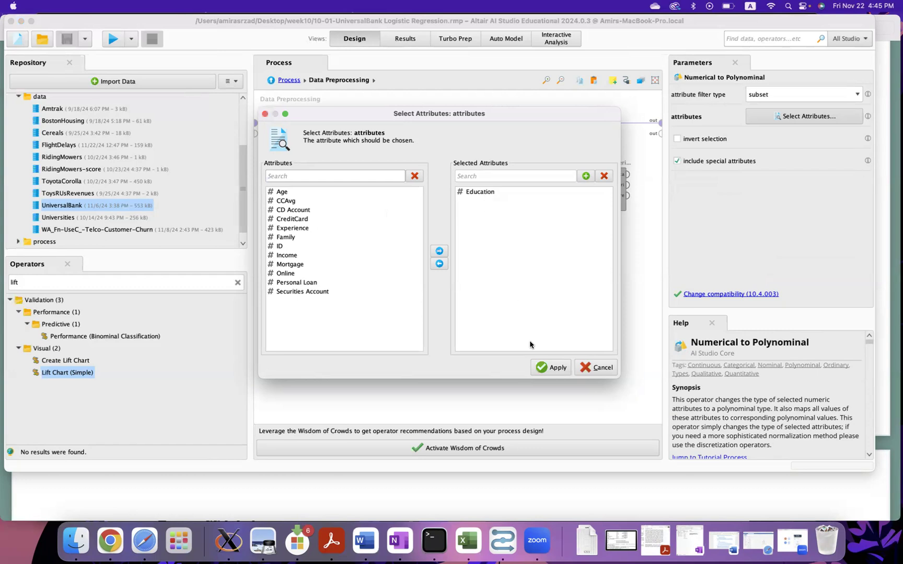
click(547, 369)
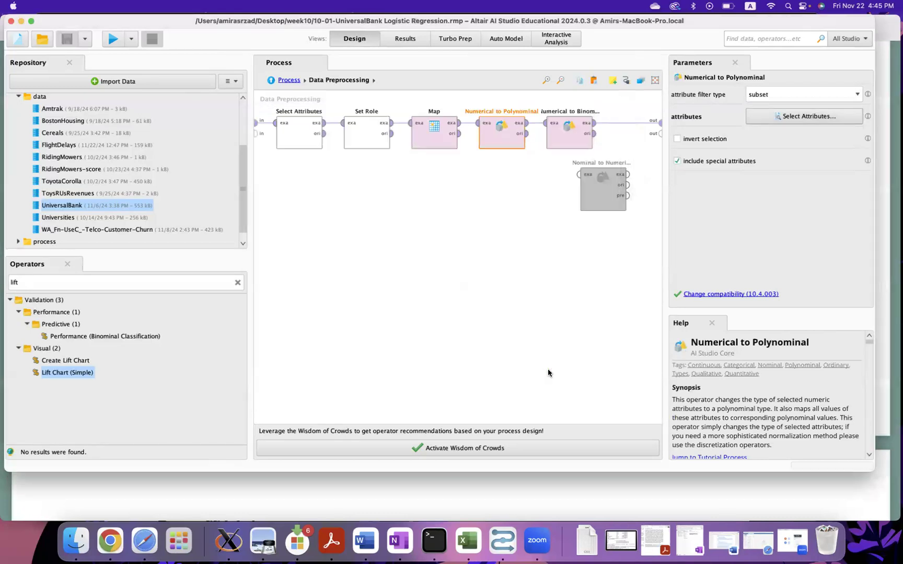
Step: Check which attributes the Numerical to Binominal operator converts and accept the selection
click(567, 137)
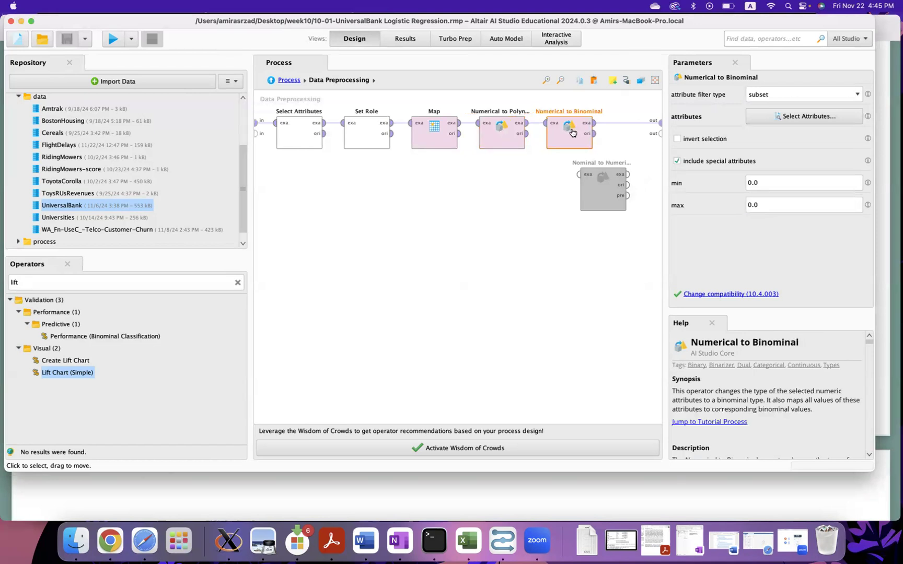
click(780, 116)
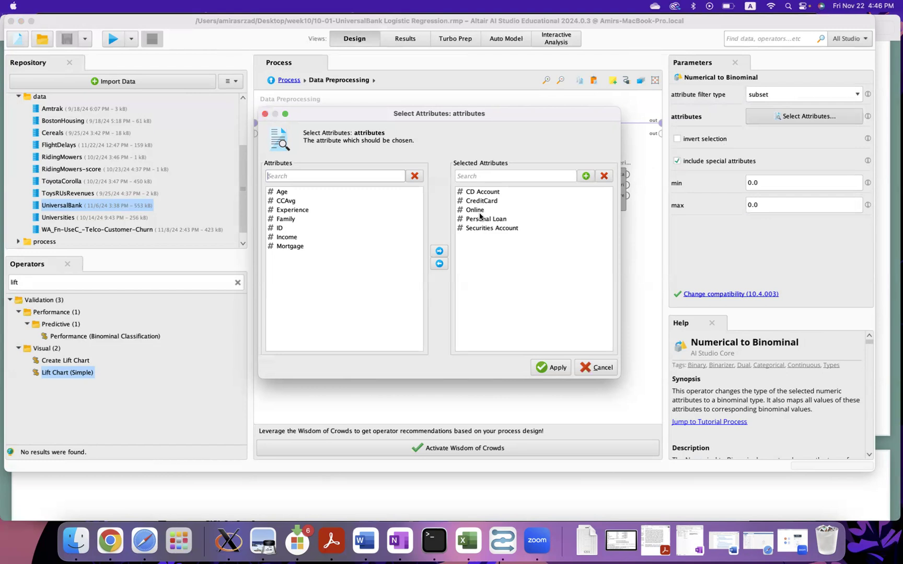
click(551, 369)
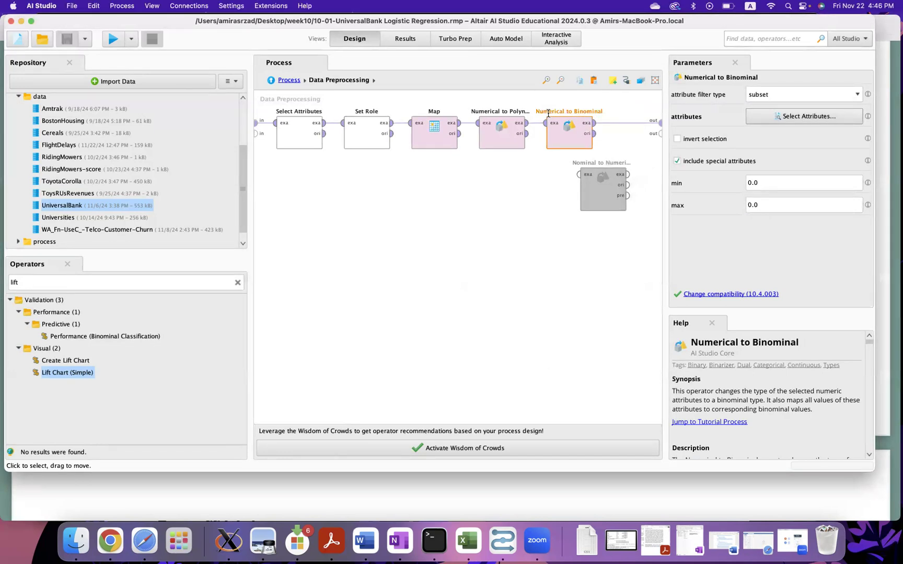
Step: Return to the main process and review the partition ratios of the Split Data operator
click(283, 82)
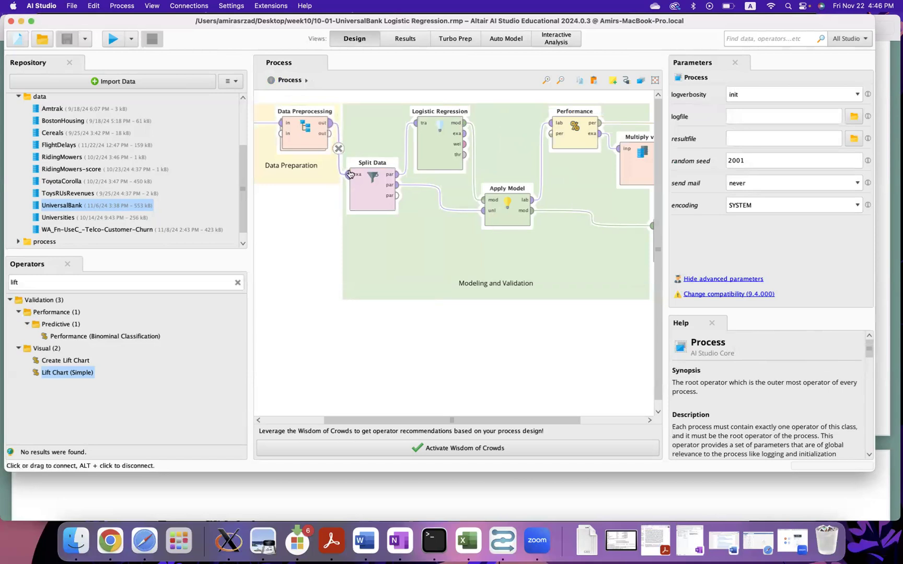
click(369, 183)
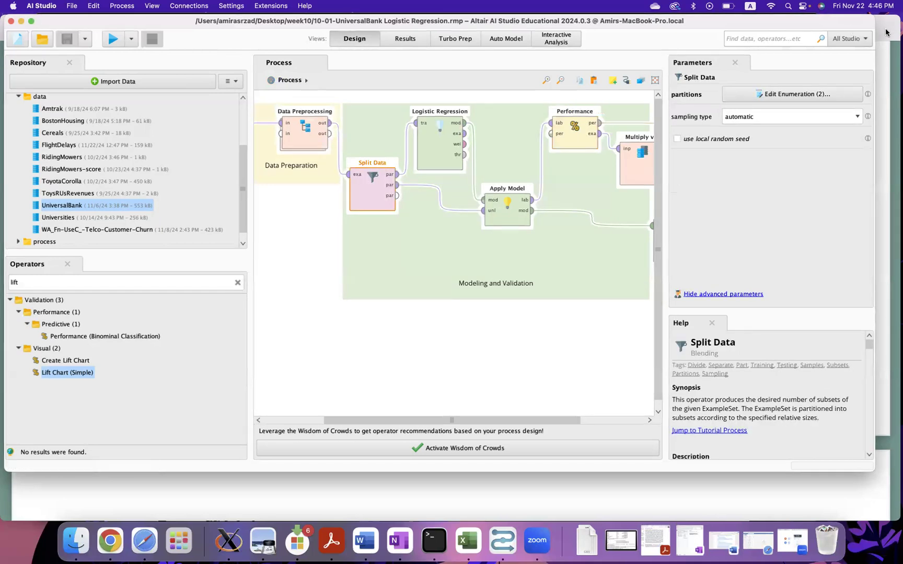
click(797, 95)
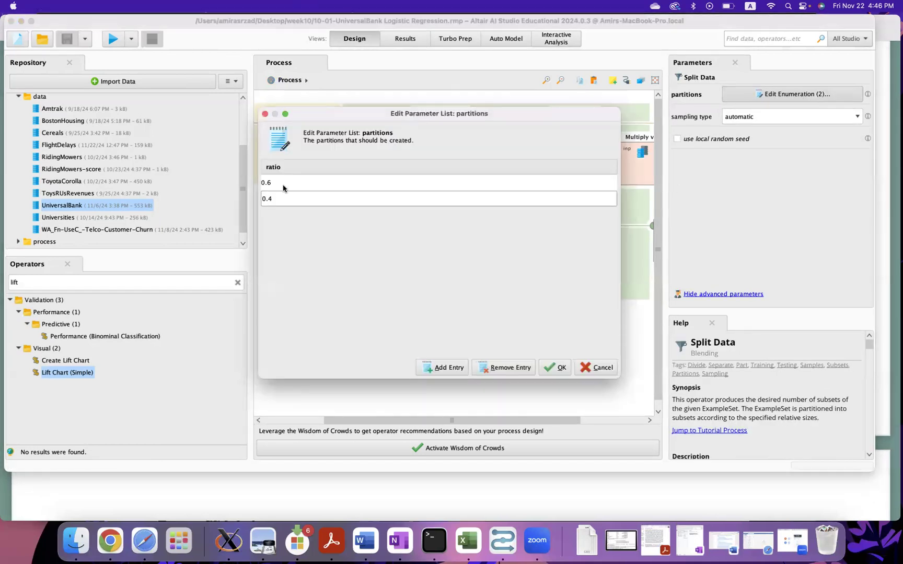
click(265, 114)
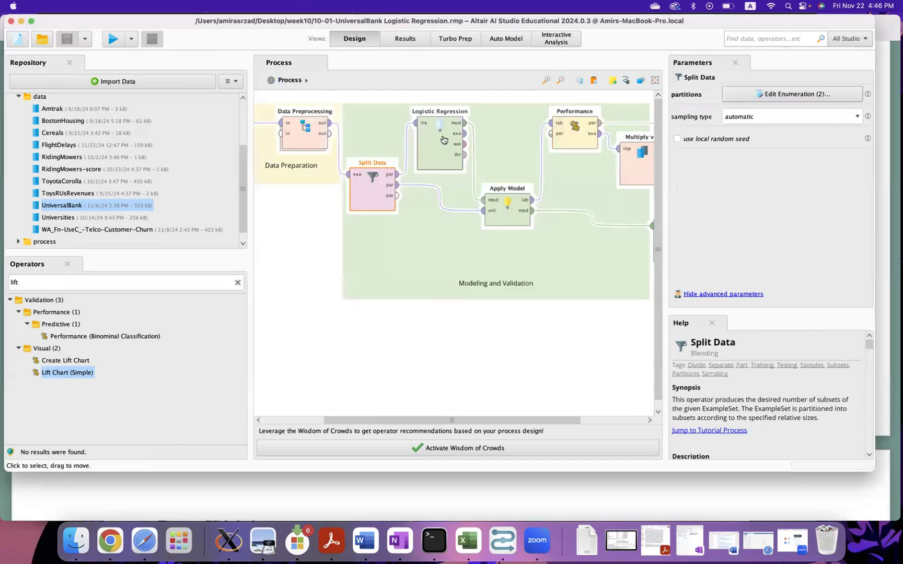
Step: Examine all parameters of the Logistic Regression operator
click(443, 140)
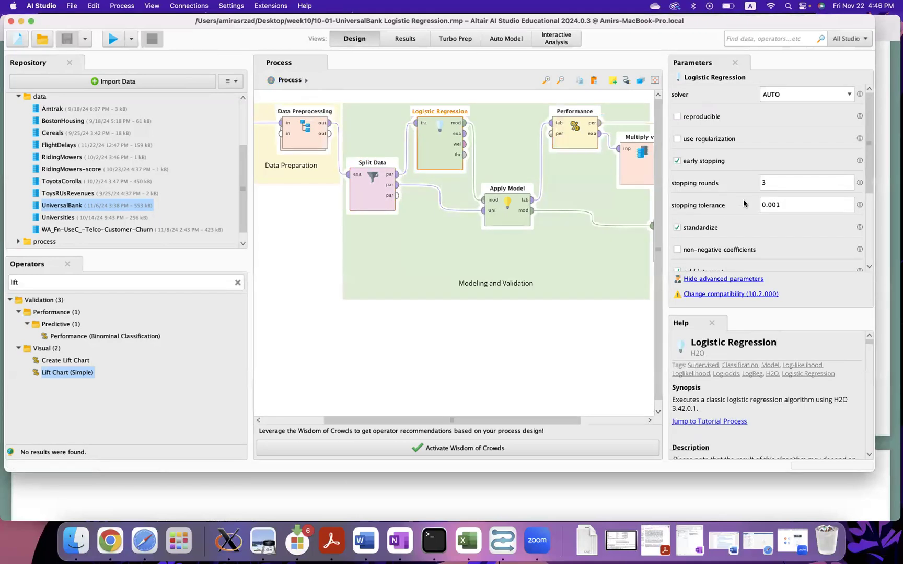
scroll(743, 203, down, 5)
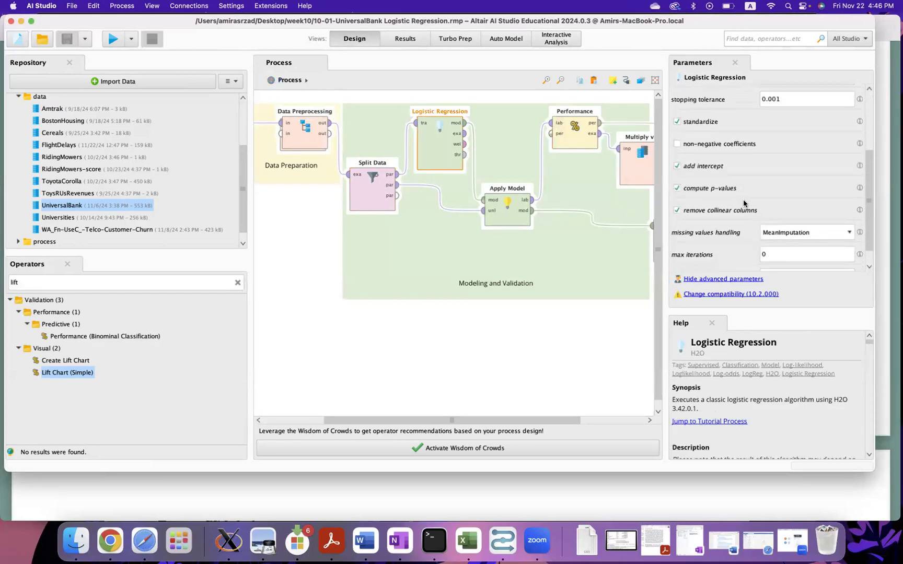
scroll(743, 203, up, 3)
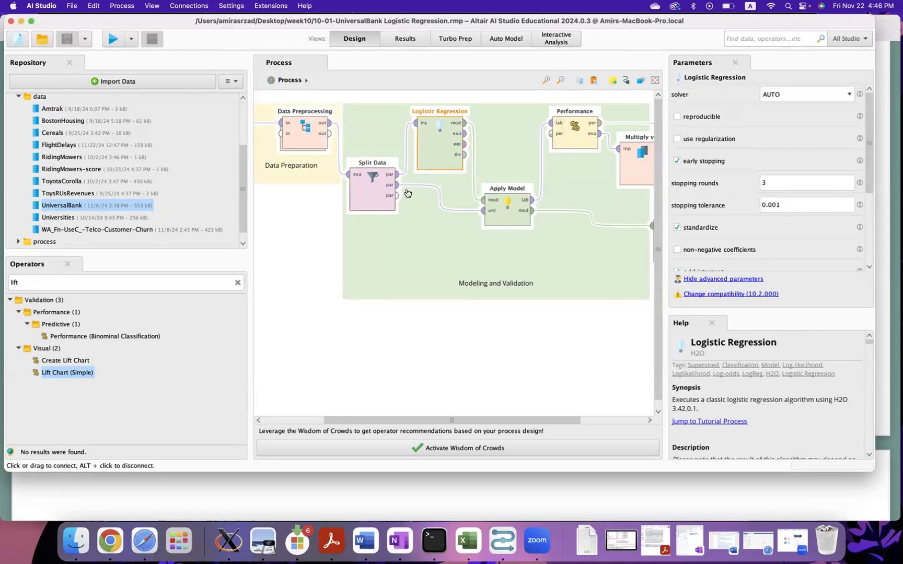
Step: Show the evaluation criteria of the Performance operator that follows Apply Model
scroll(496, 220, right, 4)
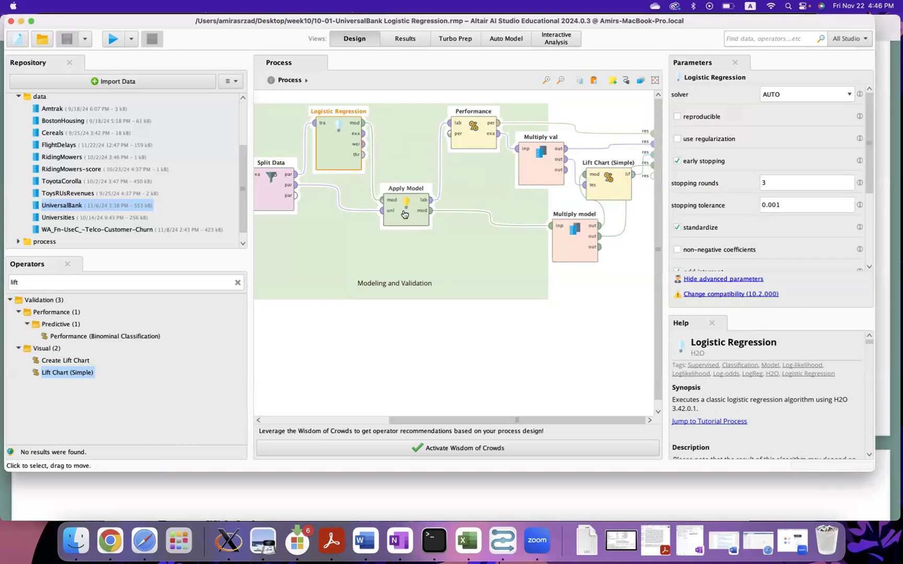
click(473, 134)
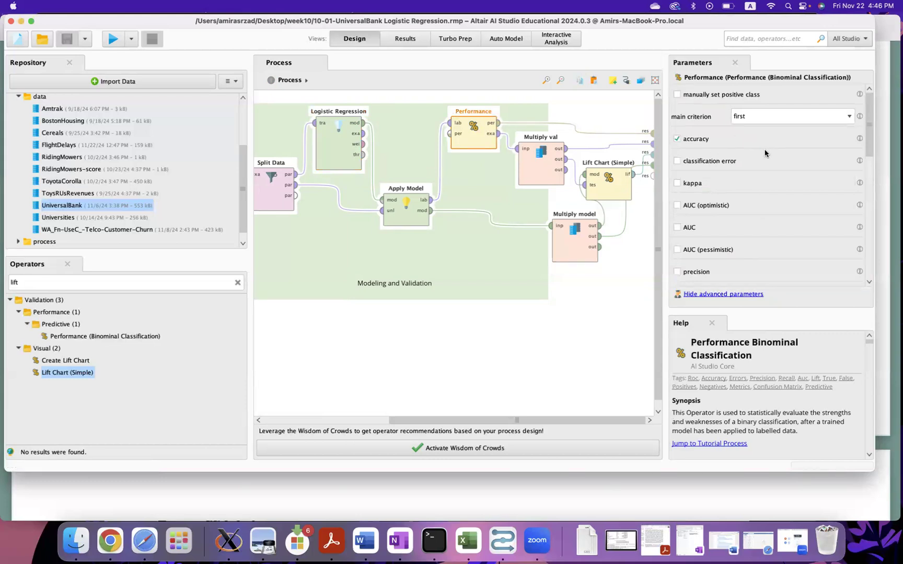
Step: Turn on manual positive class selection for the Performance operator and choose the positive class
click(731, 95)
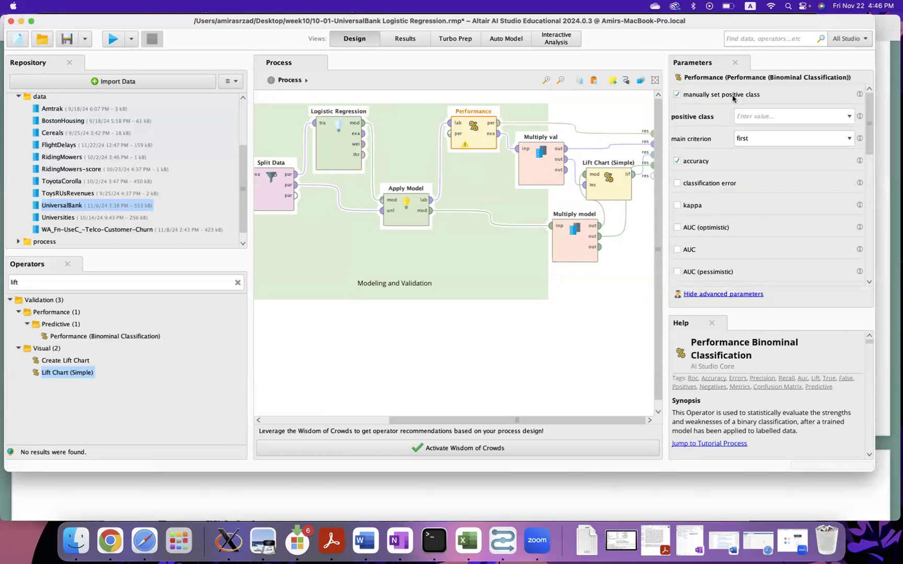
click(848, 117)
click(790, 135)
Step: Check the Multiply val operator that follows Performance and run the logistic regression process
scroll(481, 177, down, 1)
click(540, 166)
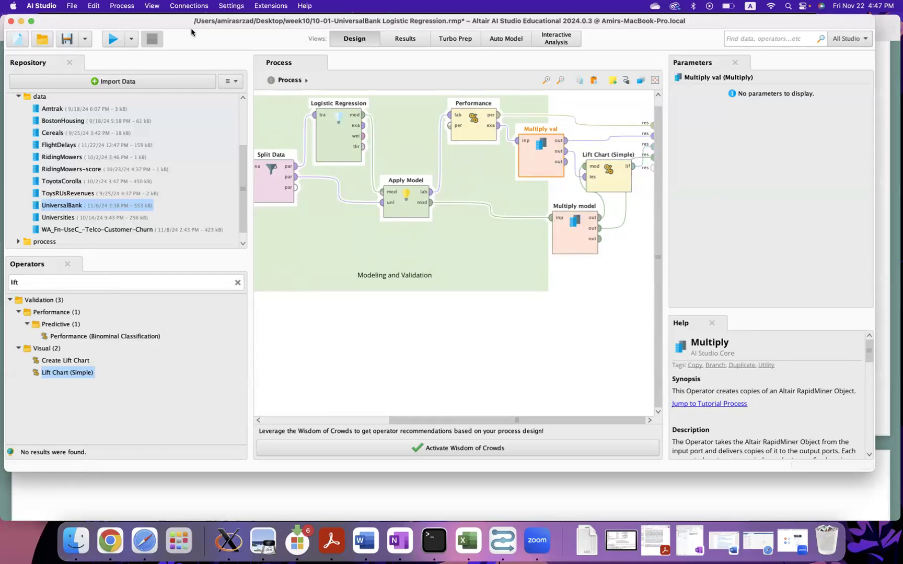
click(114, 40)
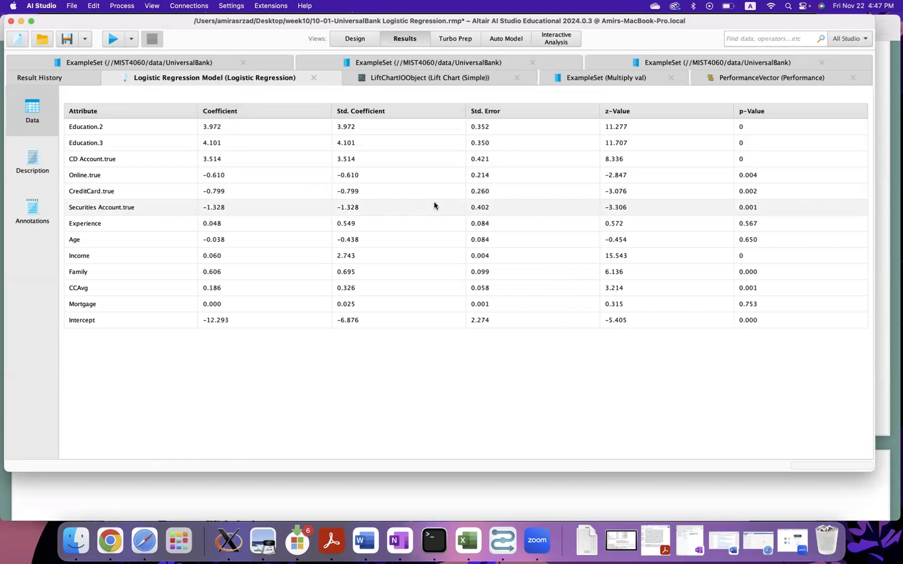
Step: Read the bank logistic regression questions in the Word assignment and return to the model's coefficient table in AI Studio
click(724, 540)
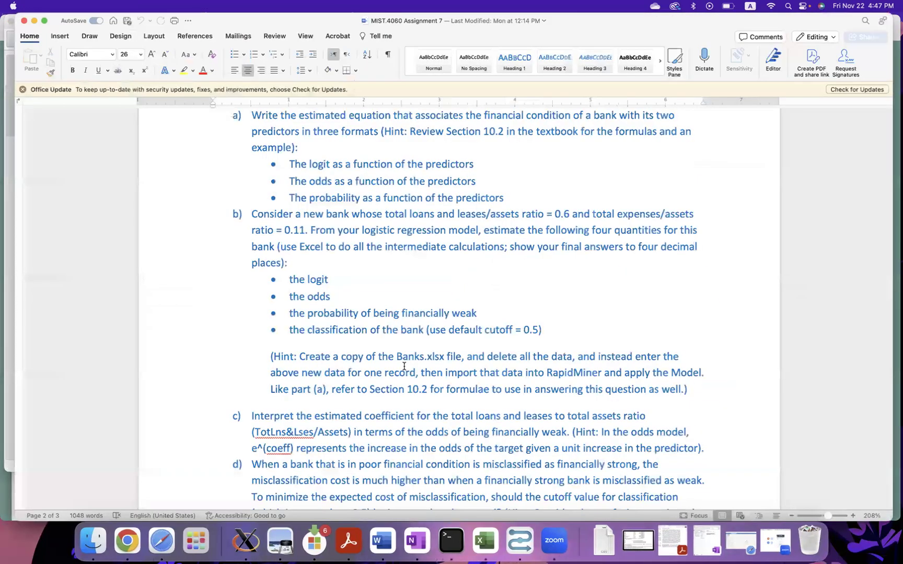
scroll(404, 367, up, 2)
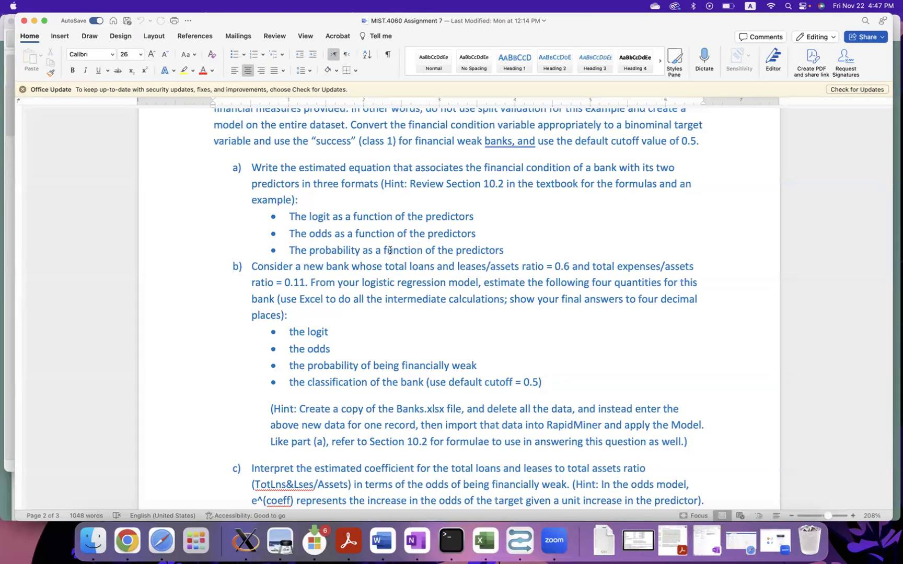
scroll(254, 176, up, 3)
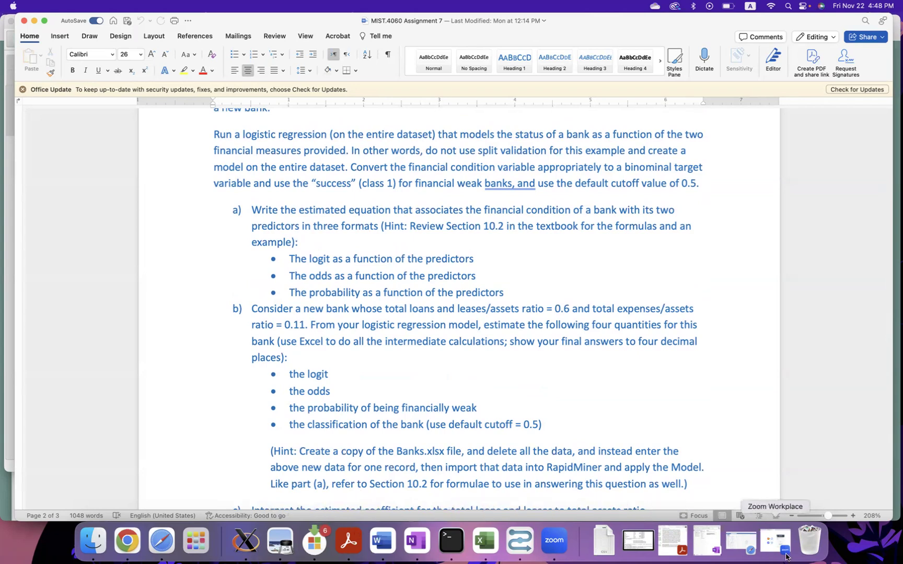
click(511, 541)
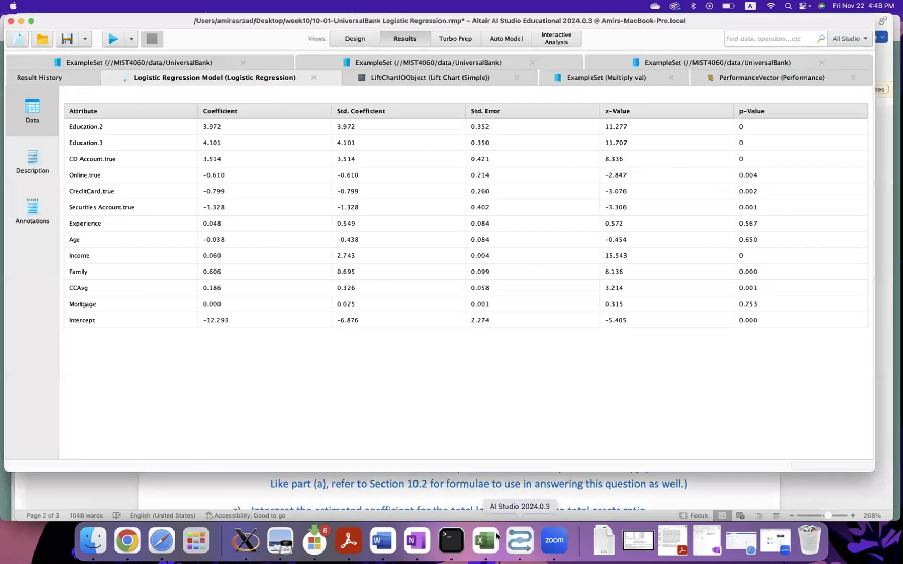
mouse_move(217, 126)
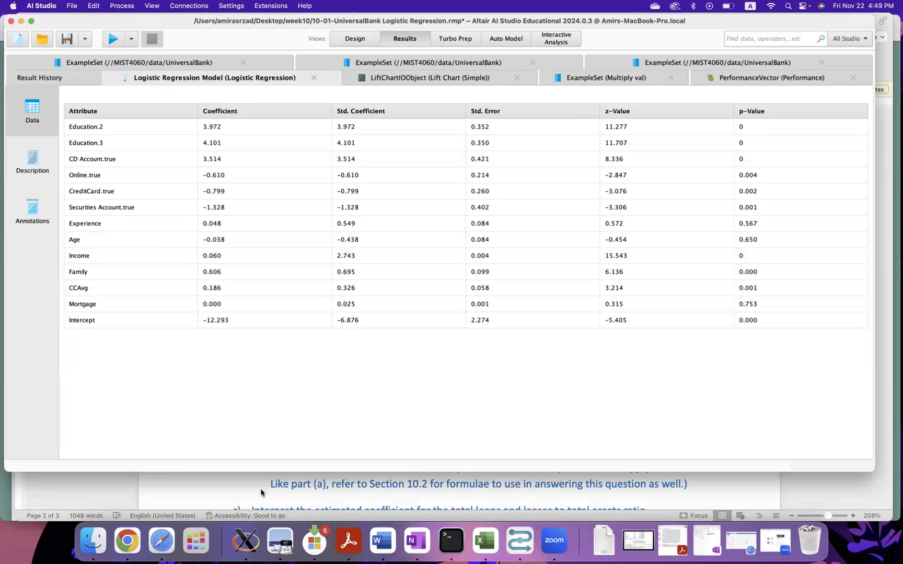
Step: Switch to Chrome and highlight e^β1 in the odds ratio formula on the slide about interpreting results in terms of odds
click(130, 534)
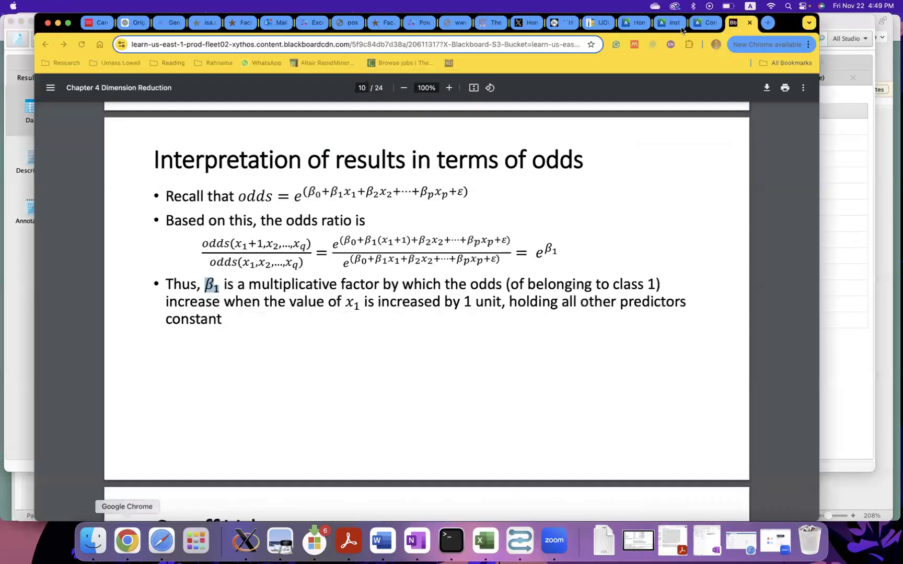
click(703, 23)
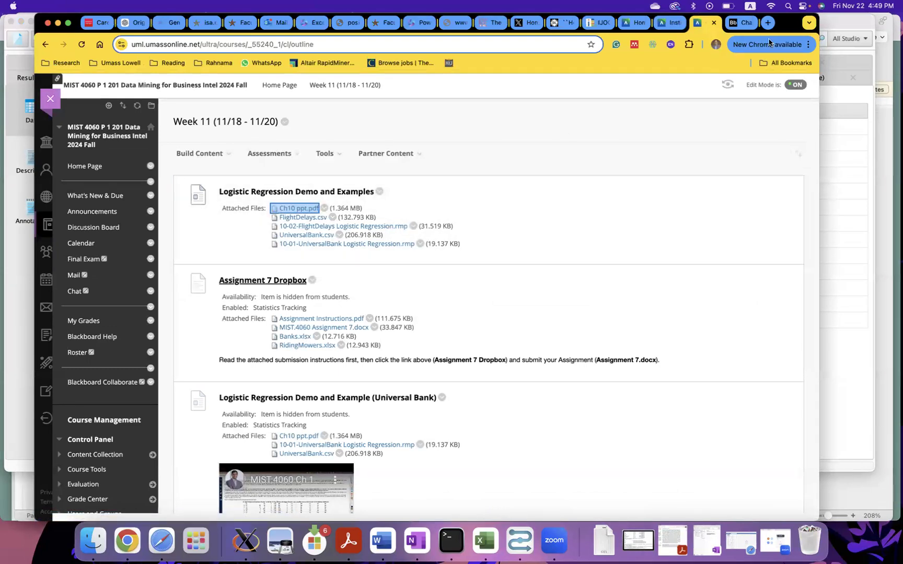
click(740, 23)
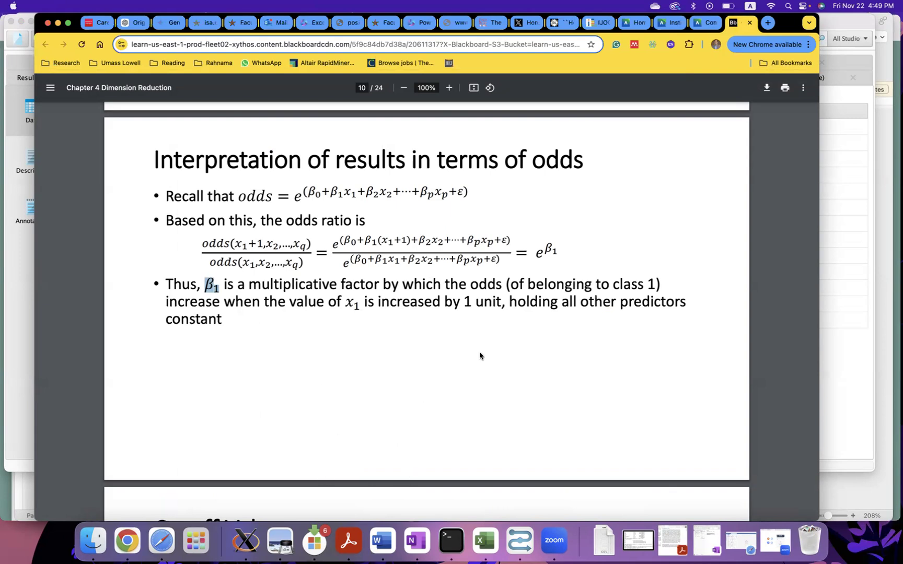
mouse_move(558, 248)
mouse_down()
mouse_move(532, 247)
mouse_move(546, 261)
mouse_up()
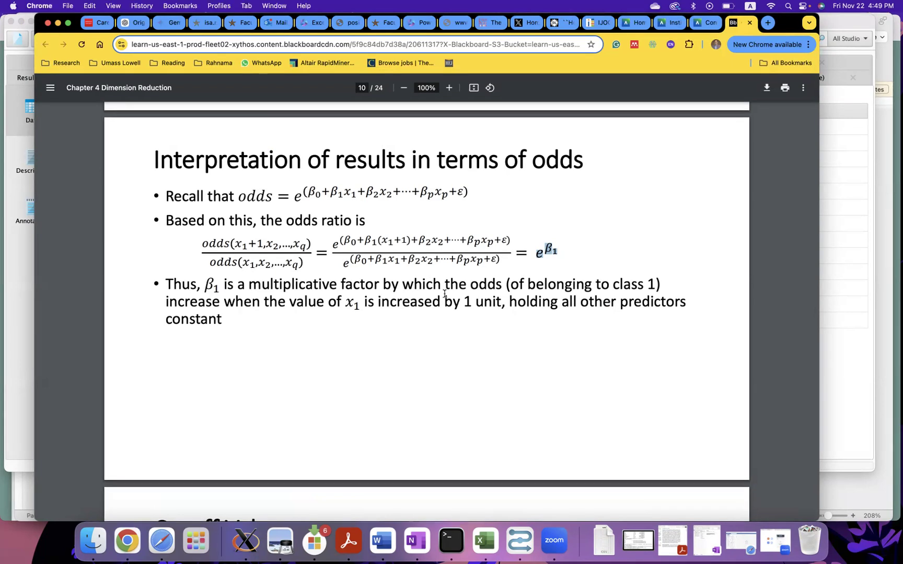
Step: Return to AI Studio and view the lift chart of the logistic regression results
click(520, 540)
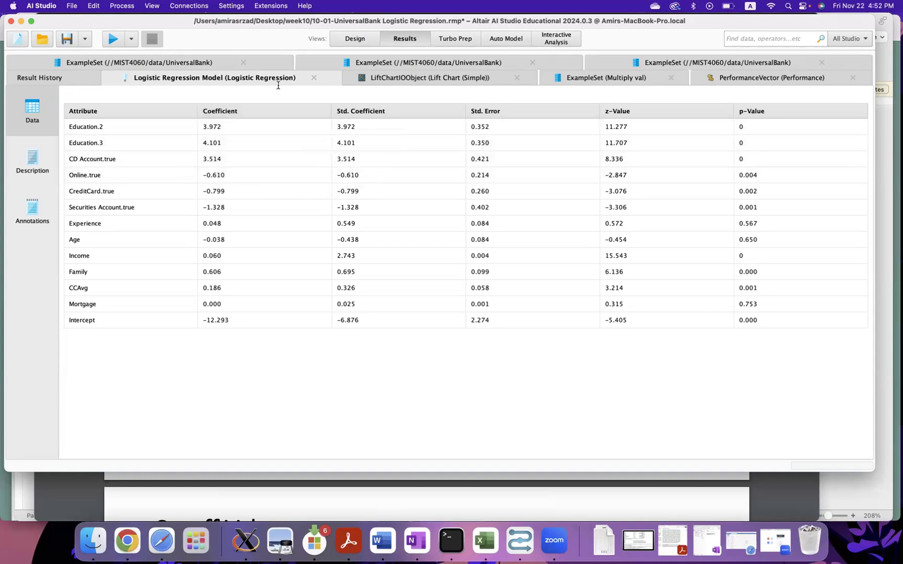
click(389, 82)
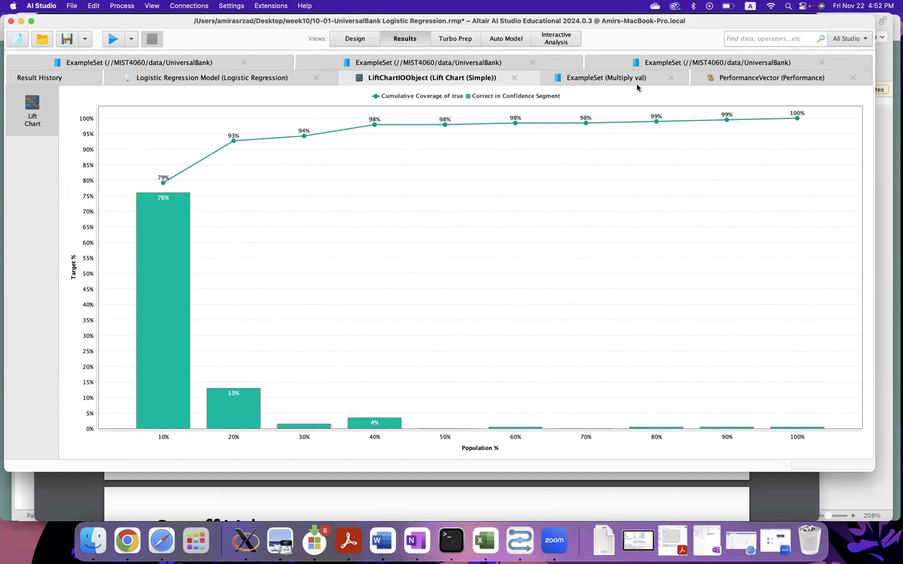
Step: Open the scored ExampleSet from Multiply val, widen its confidence and Personal Loan columns, and look through the attributes
click(613, 78)
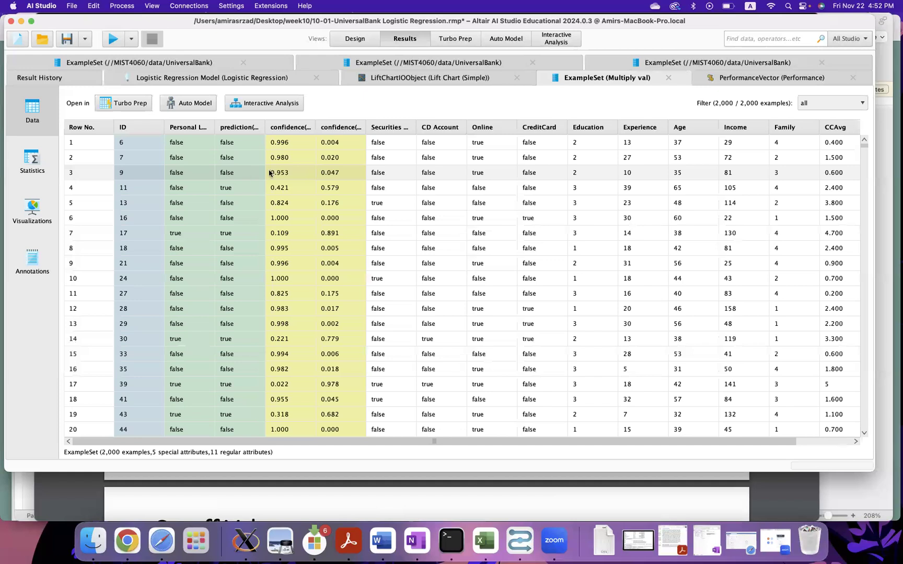
drag(315, 125, 439, 122)
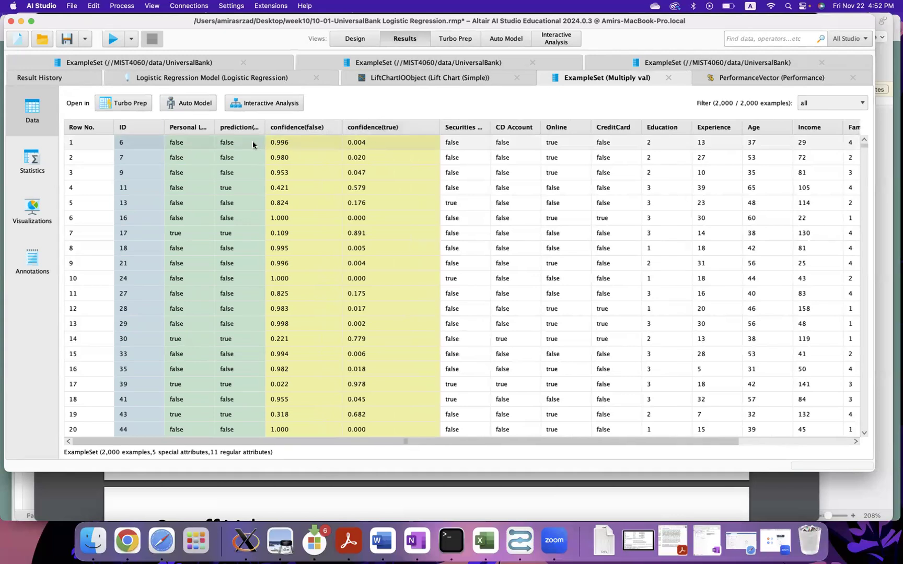
drag(213, 124, 270, 126)
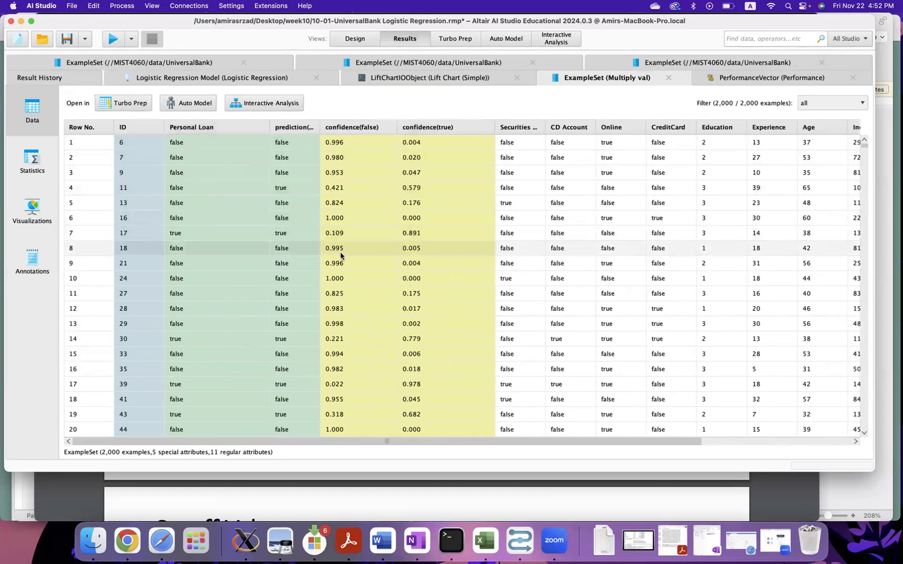
scroll(340, 255, right, 5)
Step: Review the accuracy confusion matrix of the PerformanceVector and its text description
click(774, 79)
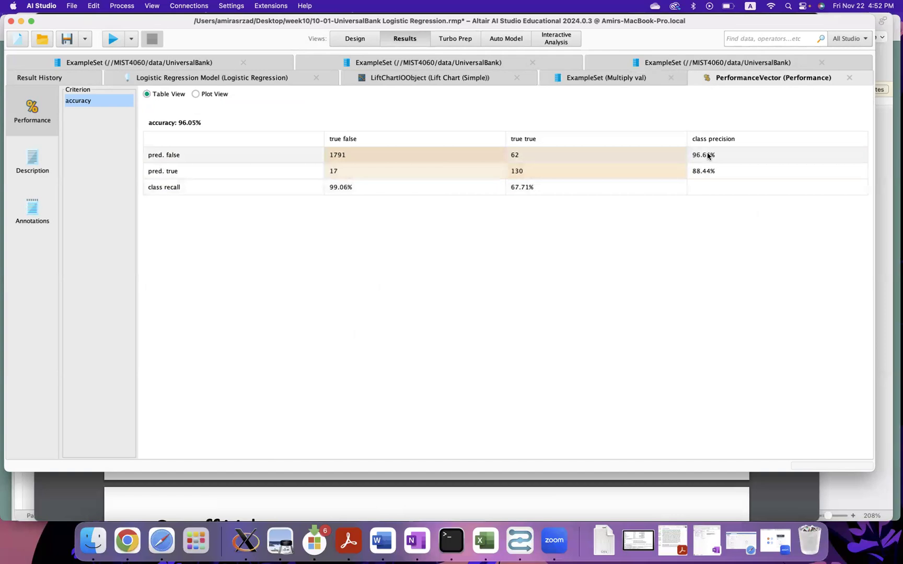
click(21, 160)
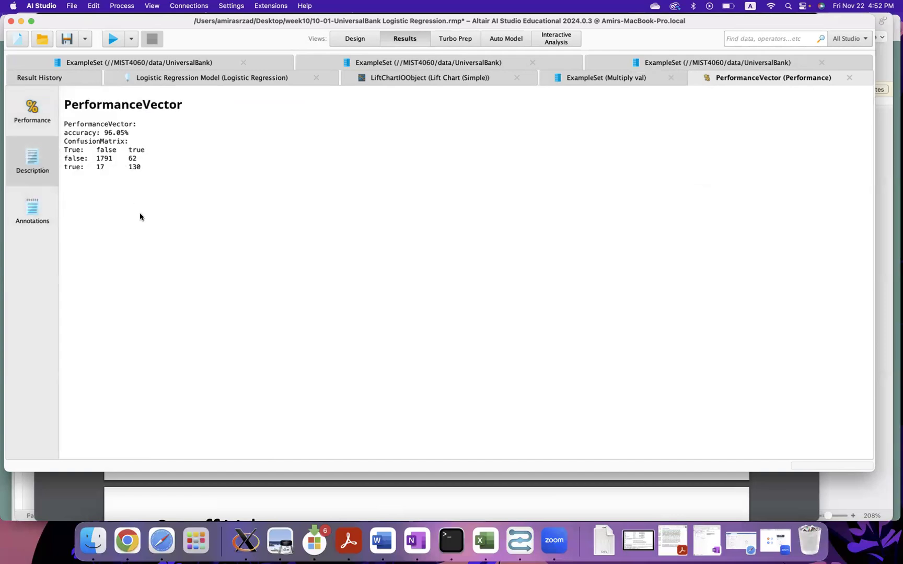
Step: Look at the original UniversalBank ExampleSets and return to the Logistic Regression Model coefficients
click(678, 64)
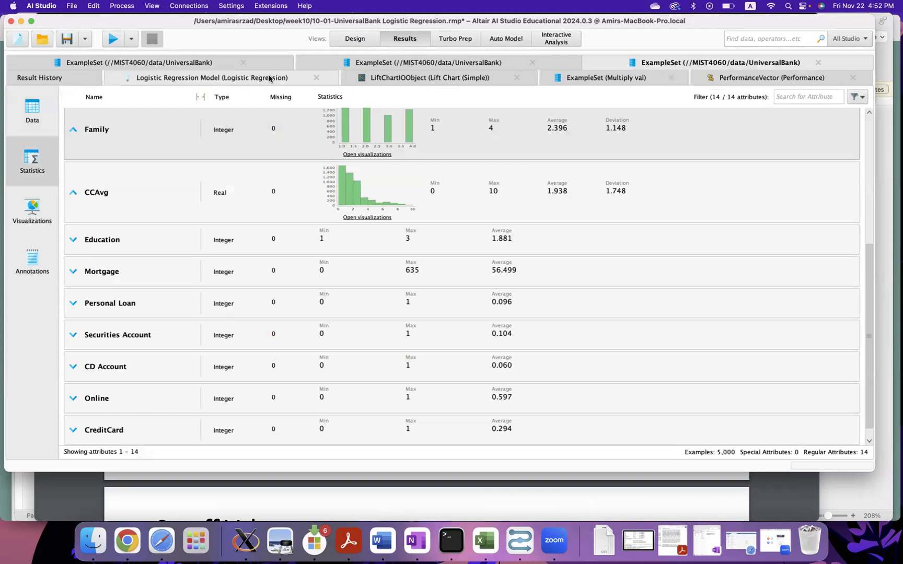
click(404, 62)
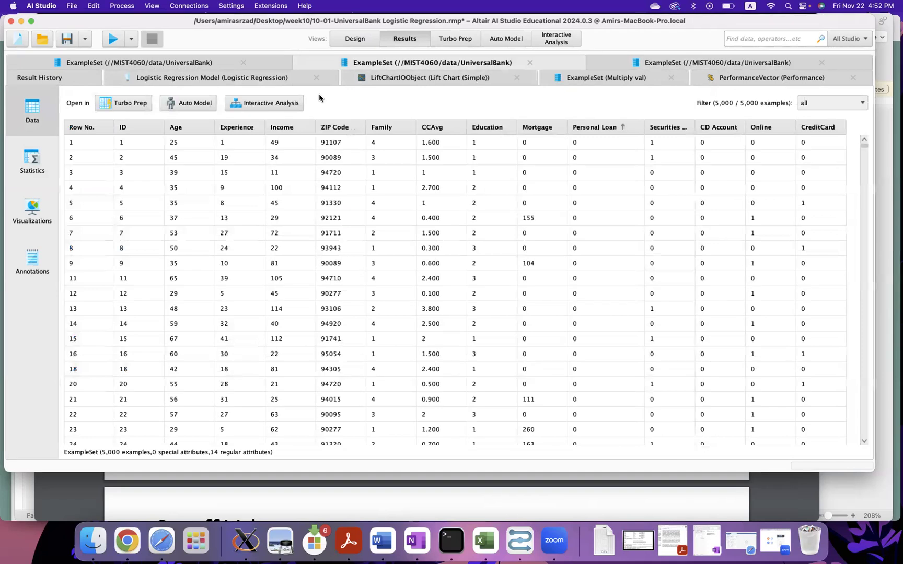
click(280, 79)
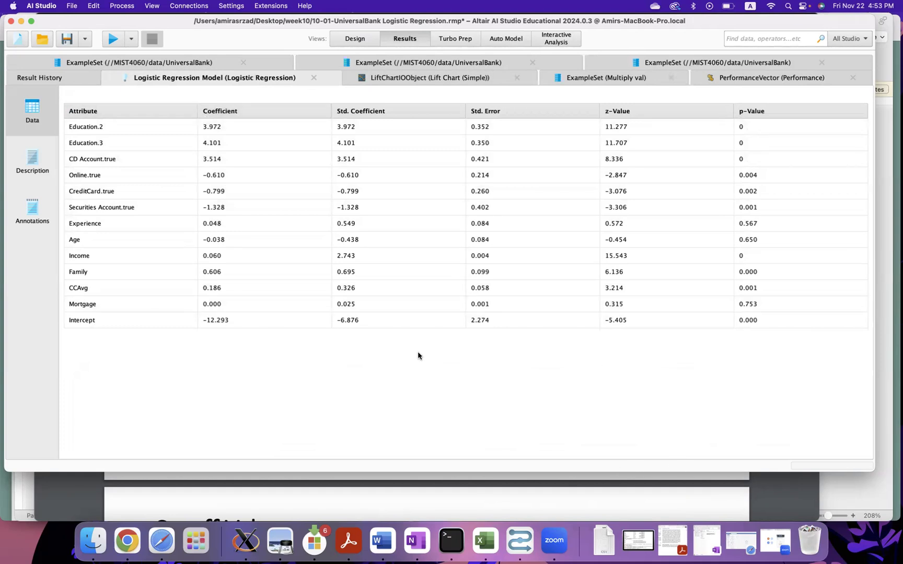
Step: Switch to the Word assignment and highlight the new bank's 0.6 and 0.11 ratio values in part b
key(ctrl+Up)
click(694, 367)
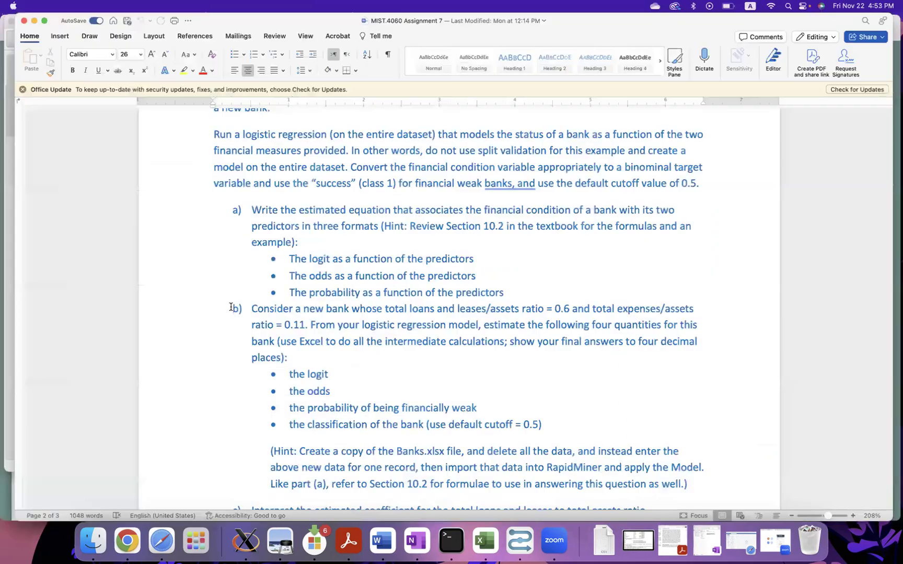
scroll(331, 344, down, 4)
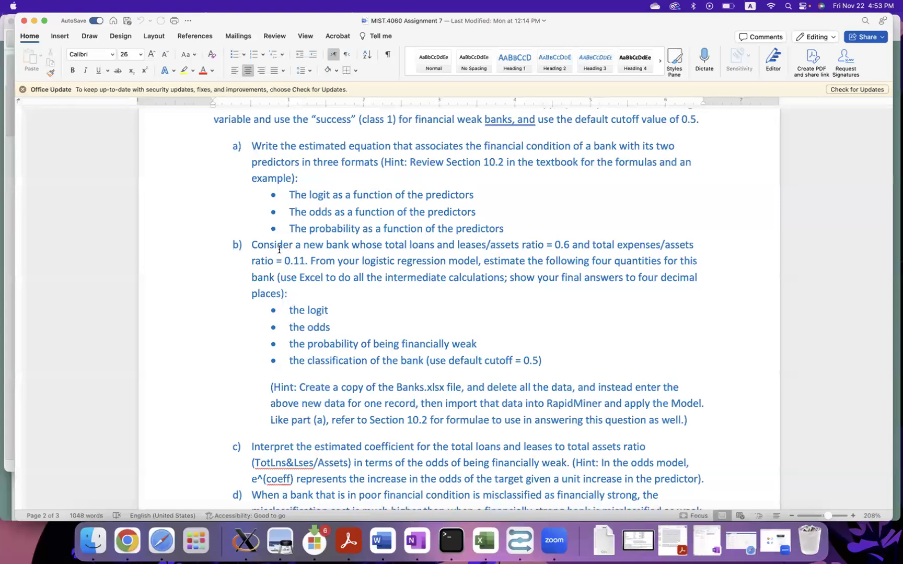
drag(310, 261, 460, 248)
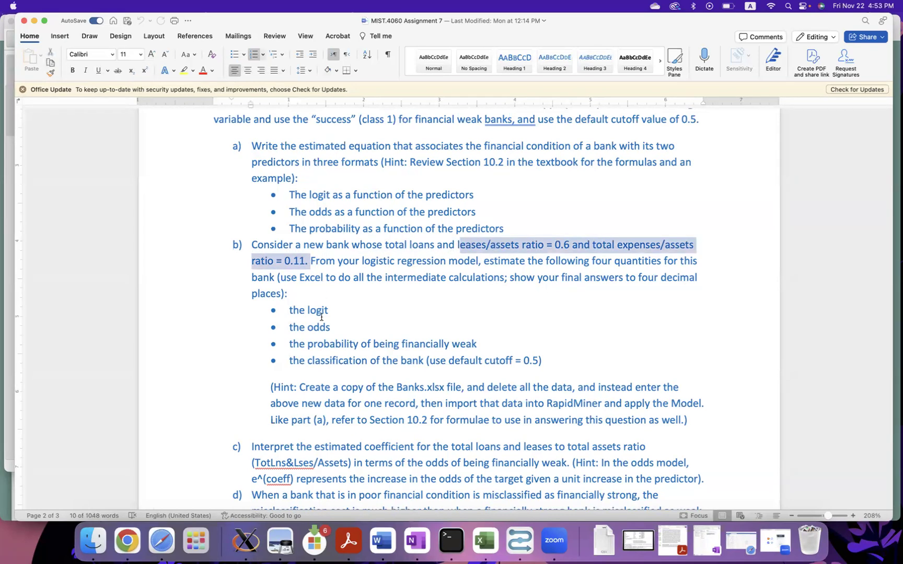
Step: Read through parts a to d of the bank question, including the hints on formulas, coefficient interpretation and cutoff value
scroll(297, 321, down, 3)
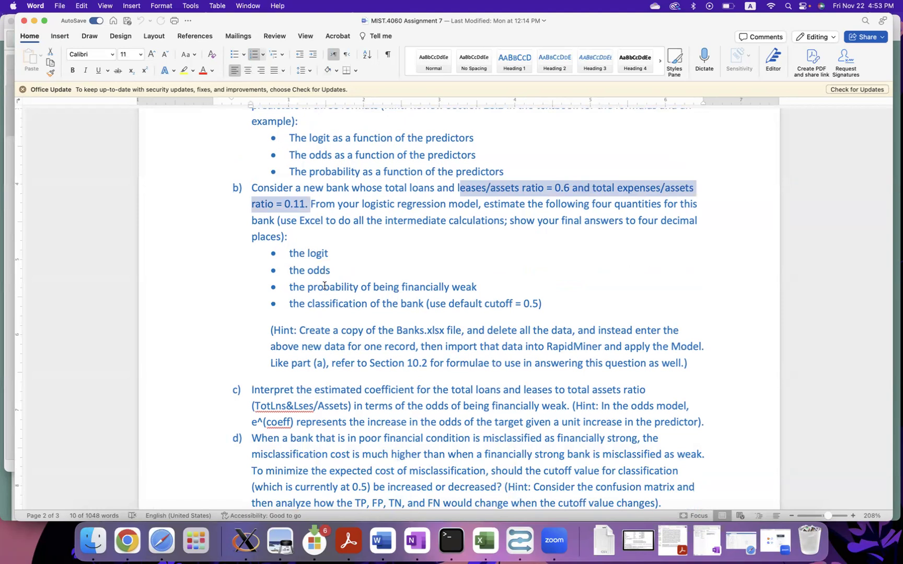
scroll(325, 285, down, 2)
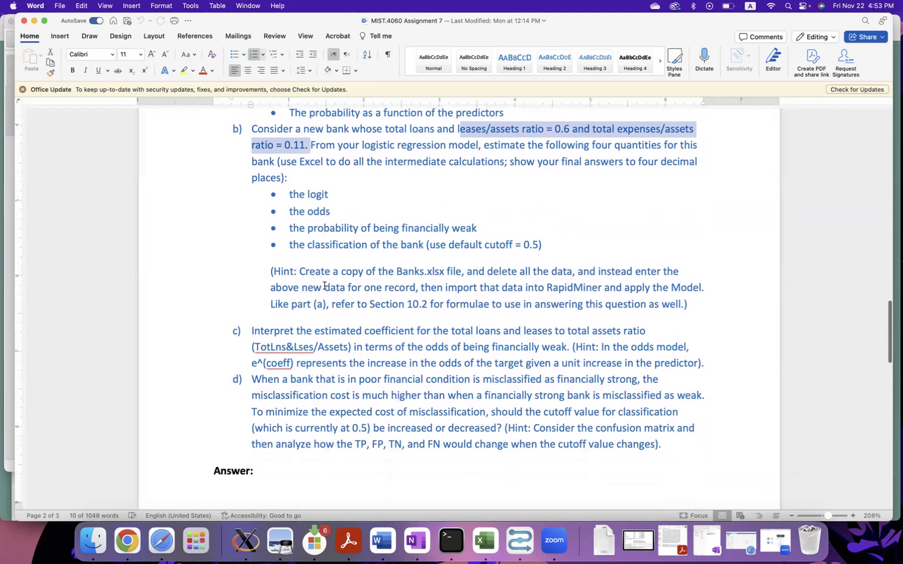
scroll(325, 286, up, 5)
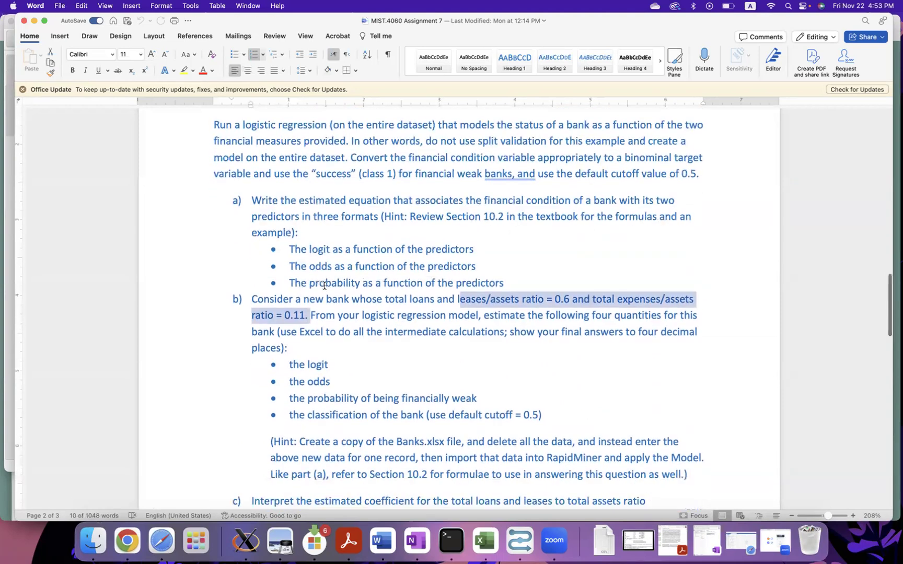
scroll(324, 286, down, 1)
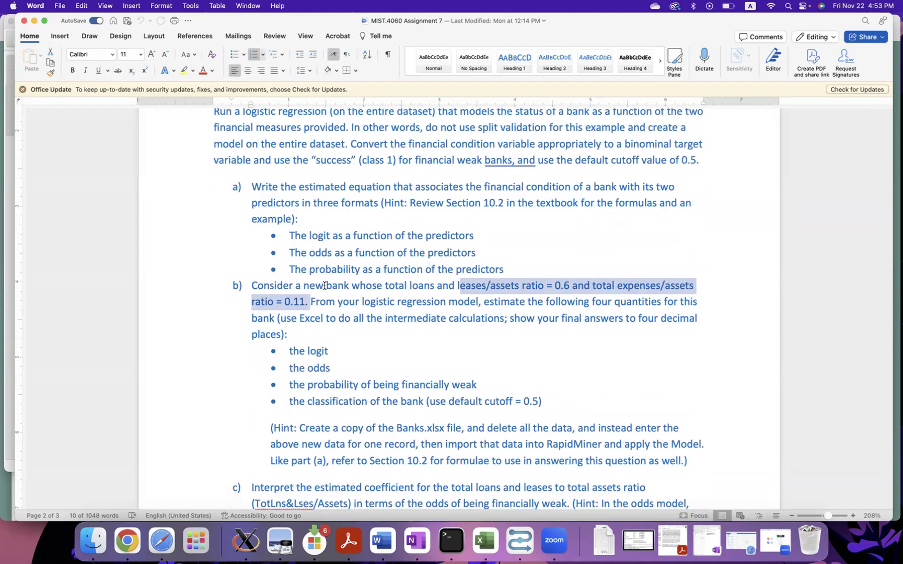
scroll(324, 285, down, 2)
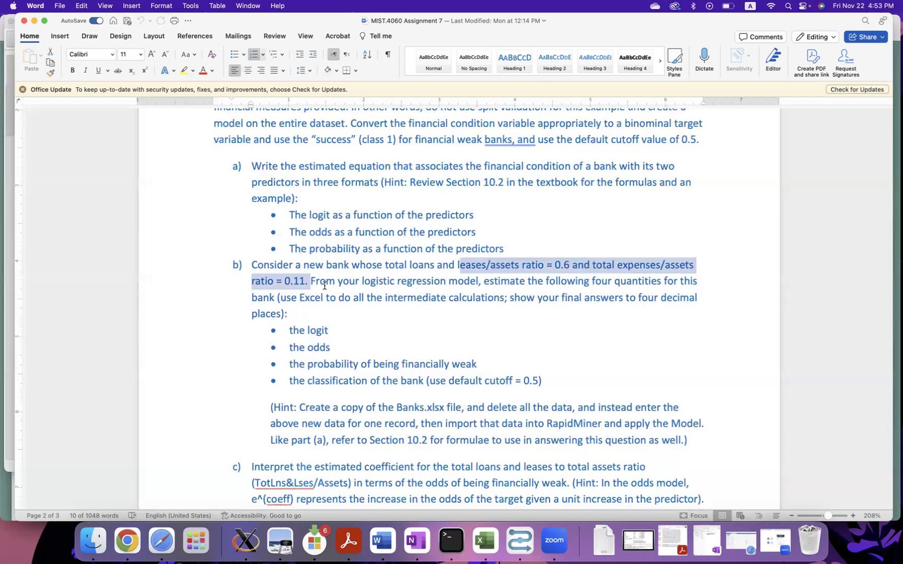
scroll(353, 280, down, 5)
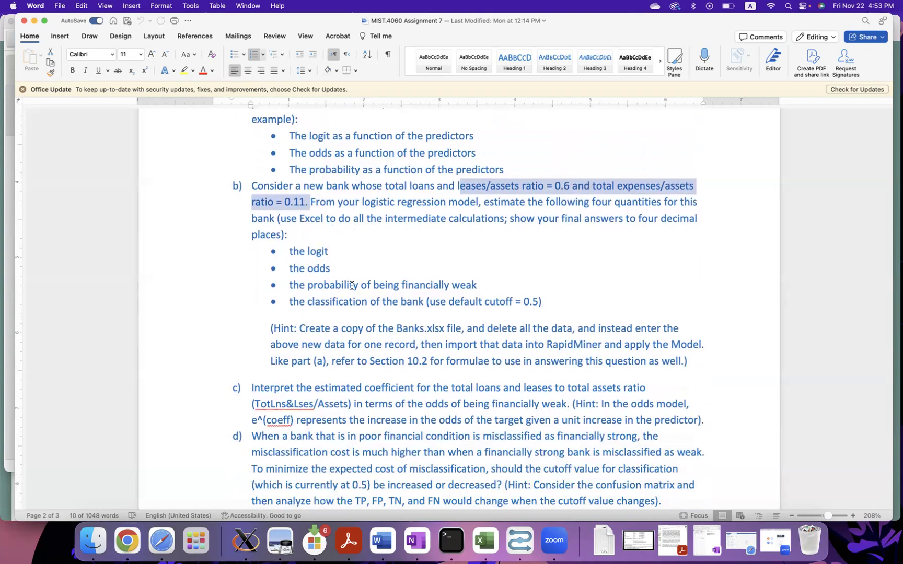
scroll(352, 285, down, 9)
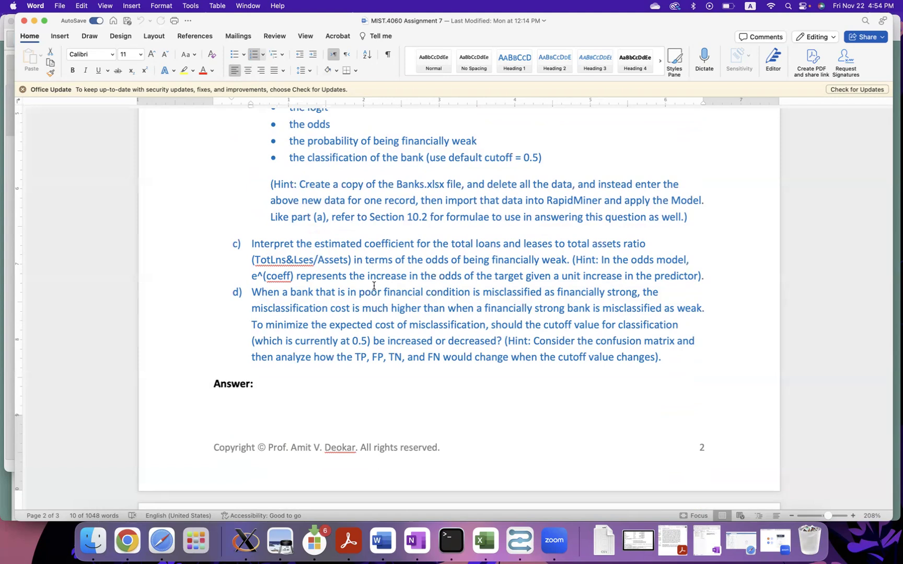
Step: Switch to the textbook PDF in Preview and locate the section on interpreting results in terms of odds on page 279
click(274, 533)
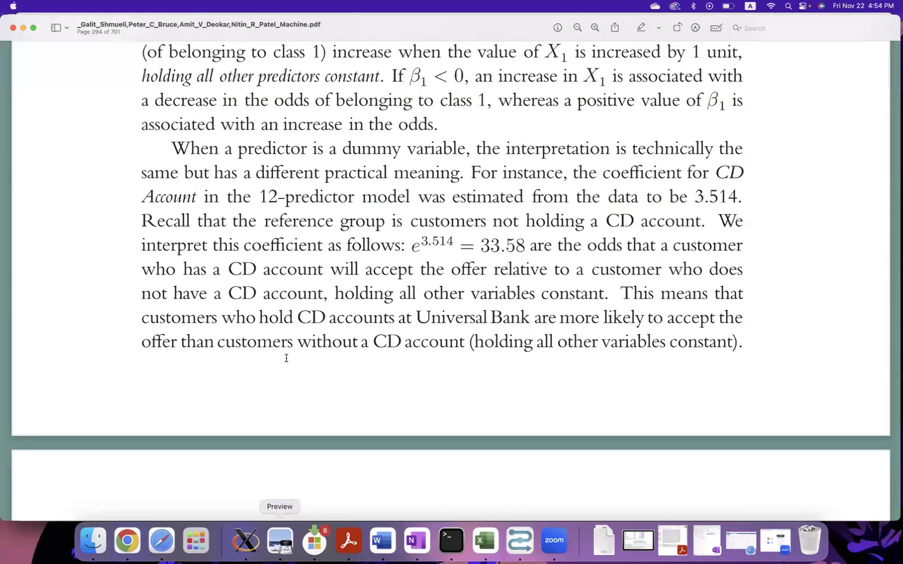
scroll(308, 197, up, 10)
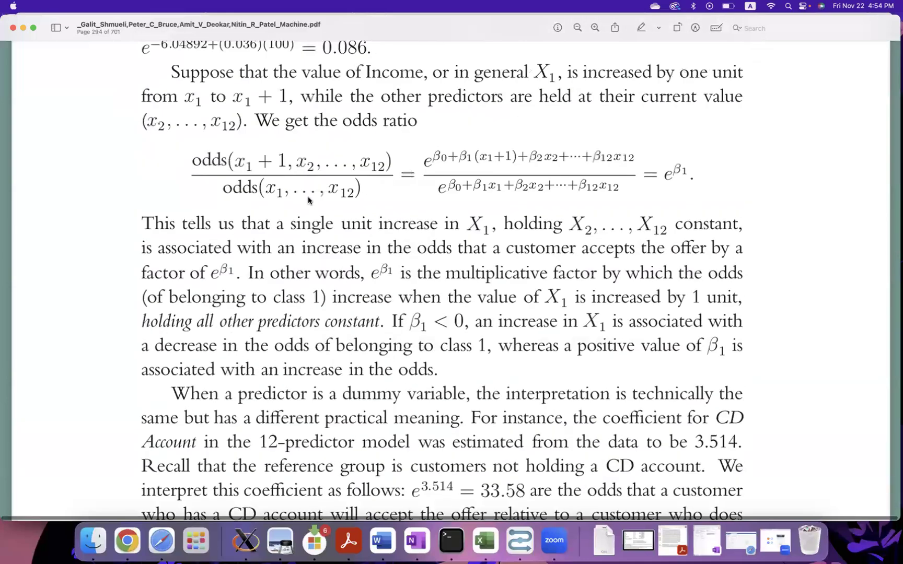
scroll(307, 200, up, 10)
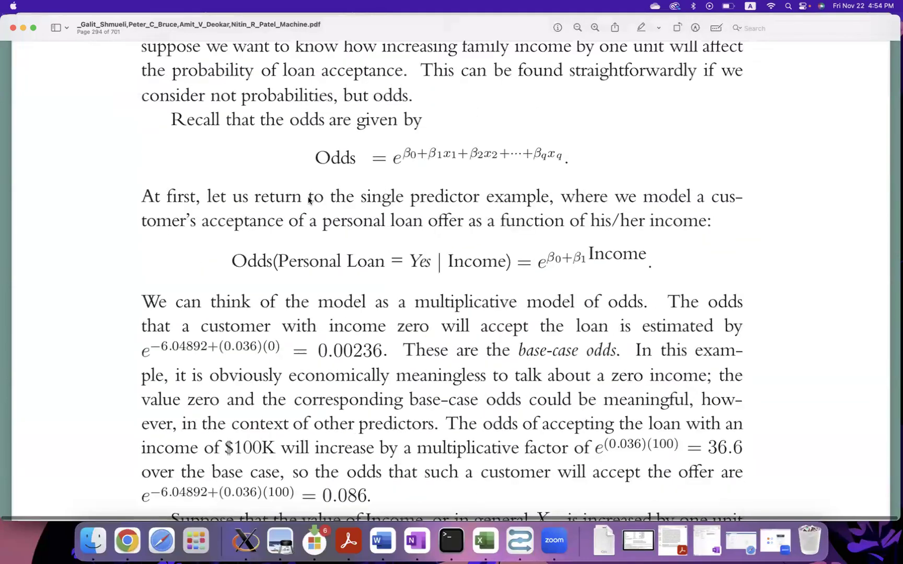
scroll(308, 200, up, 8)
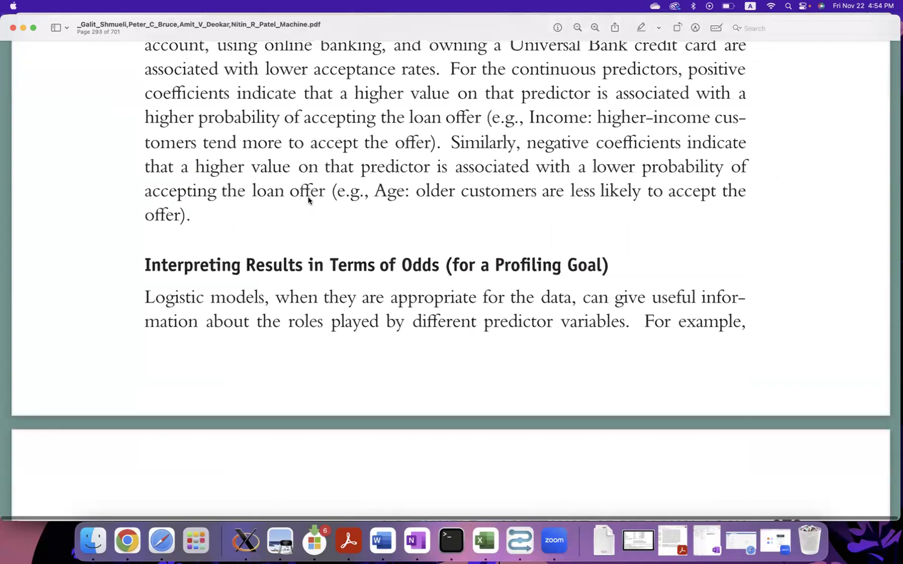
scroll(308, 200, down, 4)
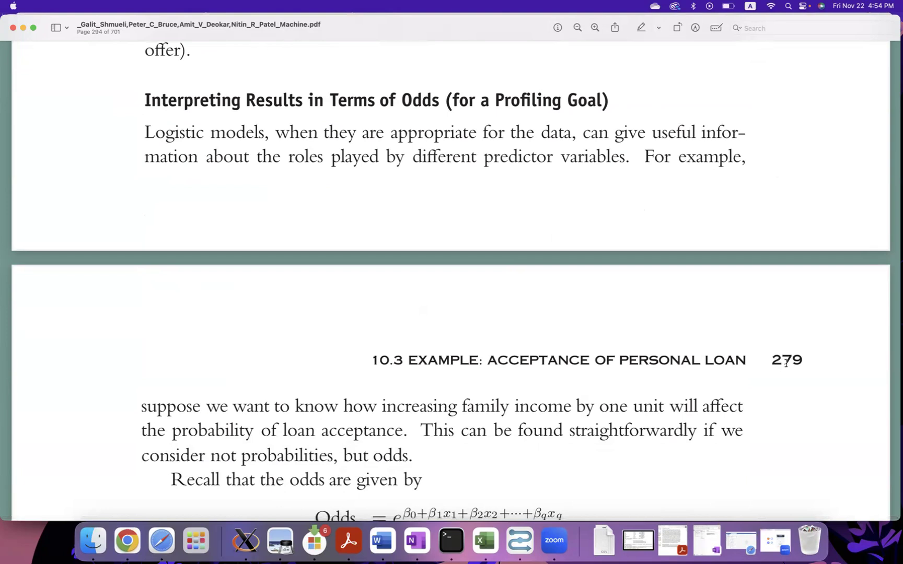
scroll(466, 384, down, 1)
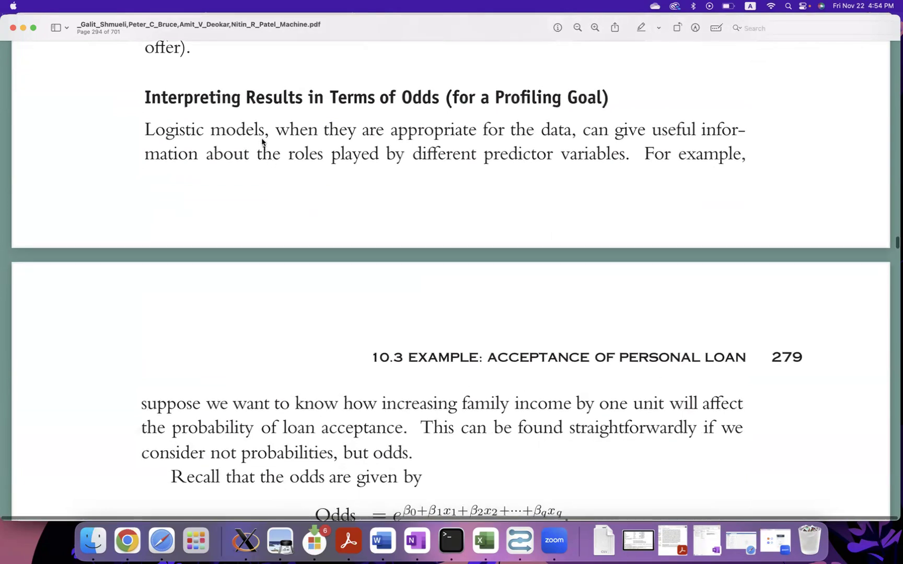
Step: Read through the odds formulas, the odds ratio for a one-unit predictor increase, and the CD Account dummy variable interpretation
scroll(298, 162, down, 3)
scroll(298, 163, down, 15)
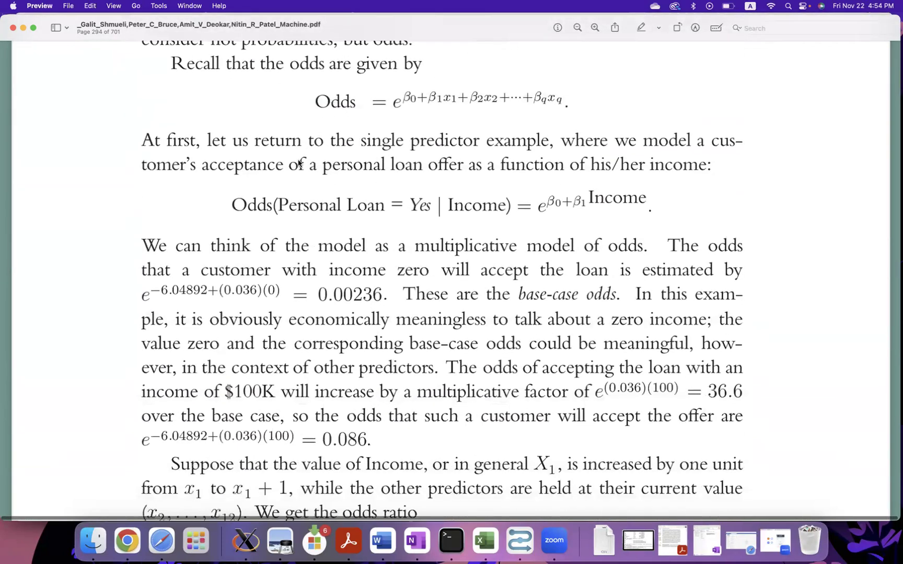
scroll(298, 163, down, 5)
scroll(494, 344, down, 1)
scroll(494, 345, down, 3)
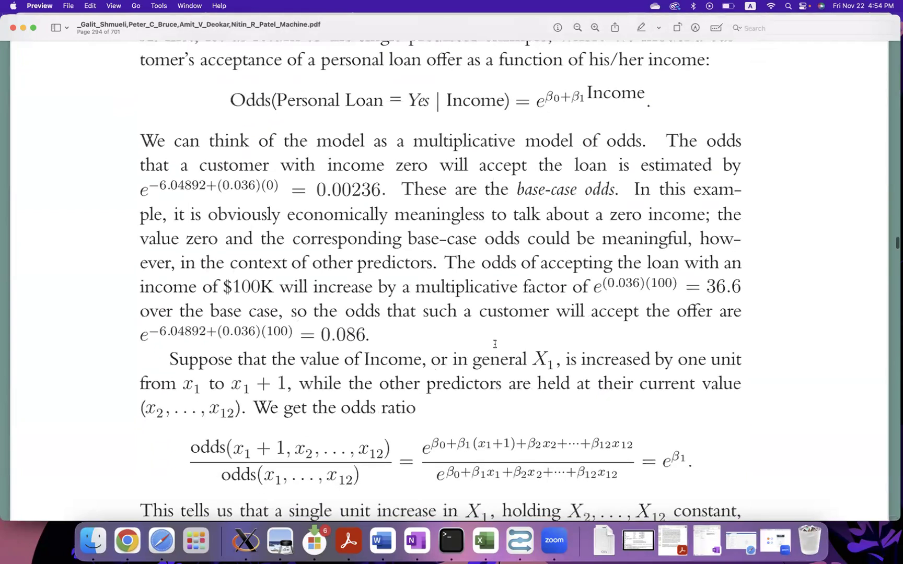
scroll(494, 344, down, 1)
scroll(494, 344, down, 6)
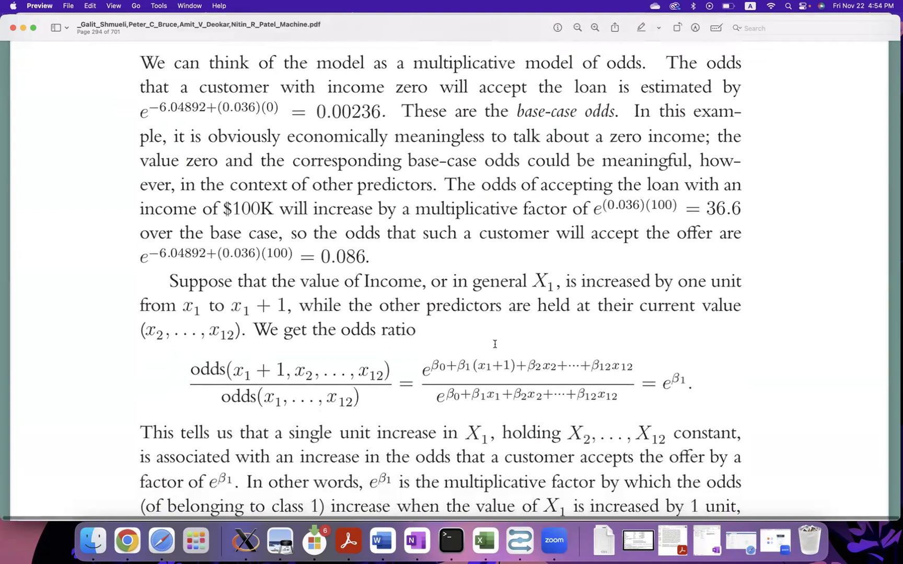
scroll(495, 343, down, 1)
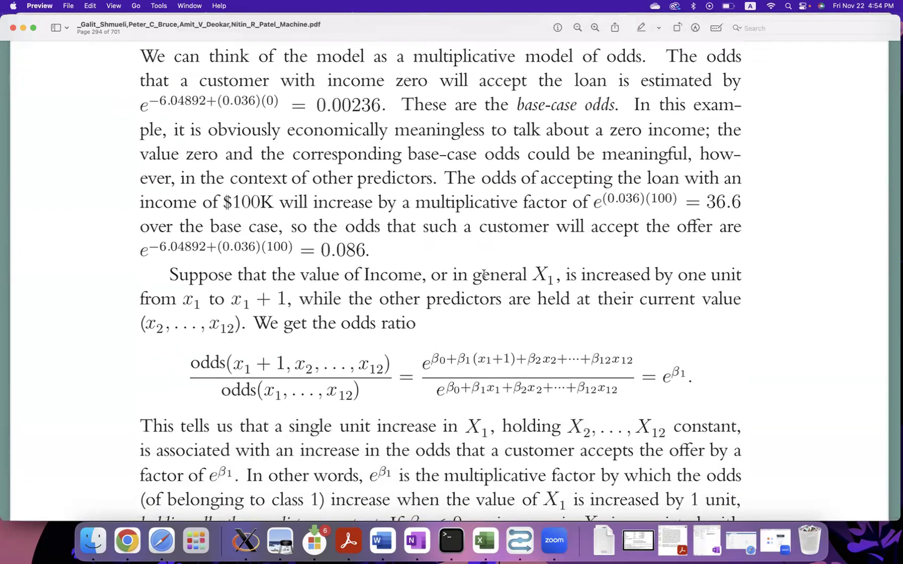
scroll(428, 264, down, 15)
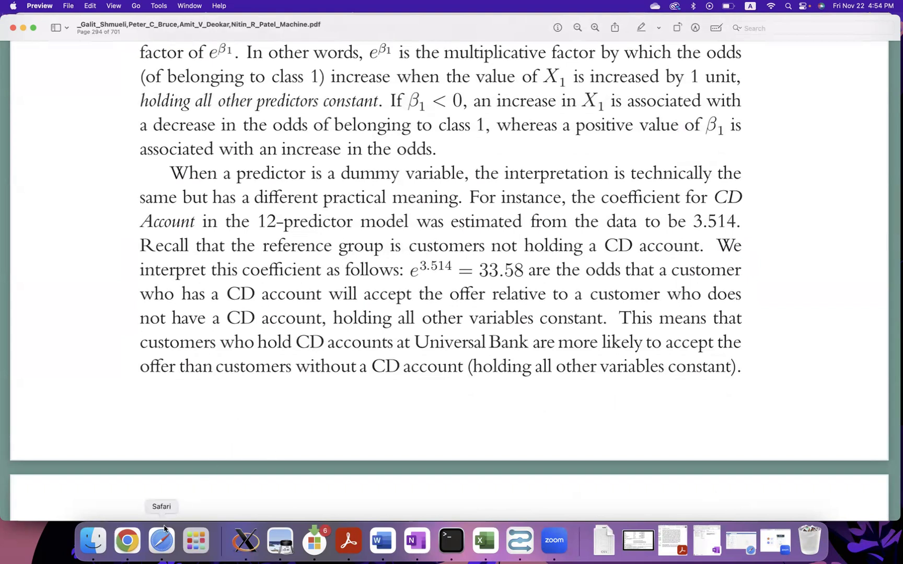
Step: Switch to AI Studio and import the 10-02-FlightDelays Logistic Regression process from the week10 folder
click(520, 541)
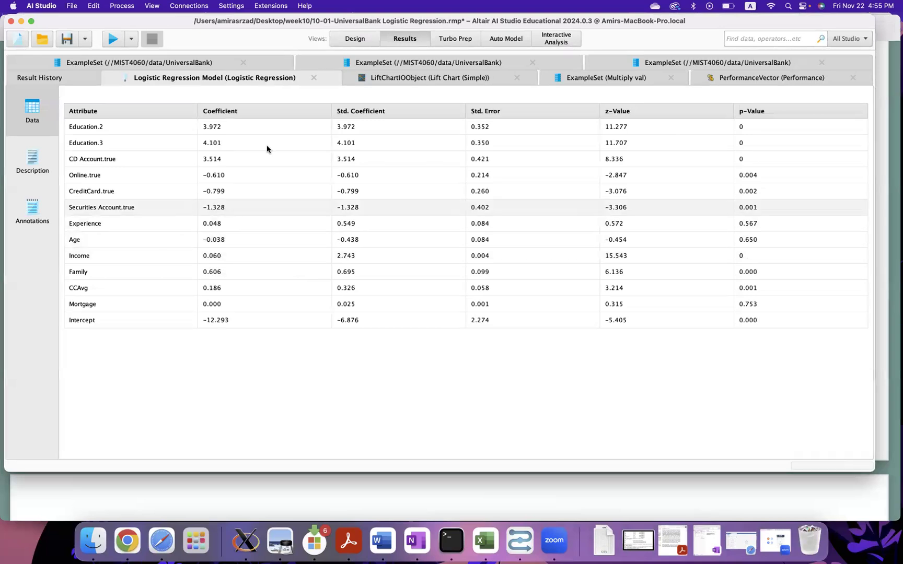
click(347, 39)
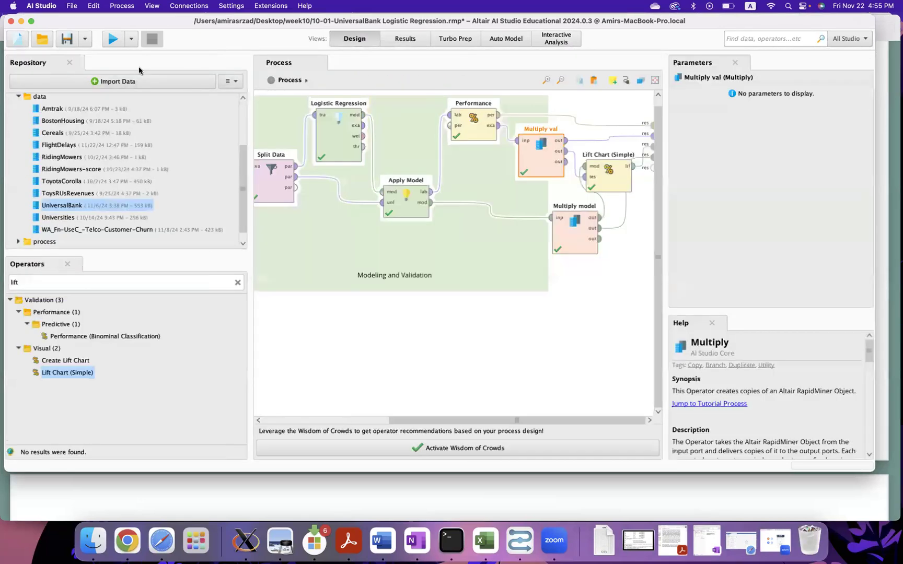
click(67, 7)
click(94, 98)
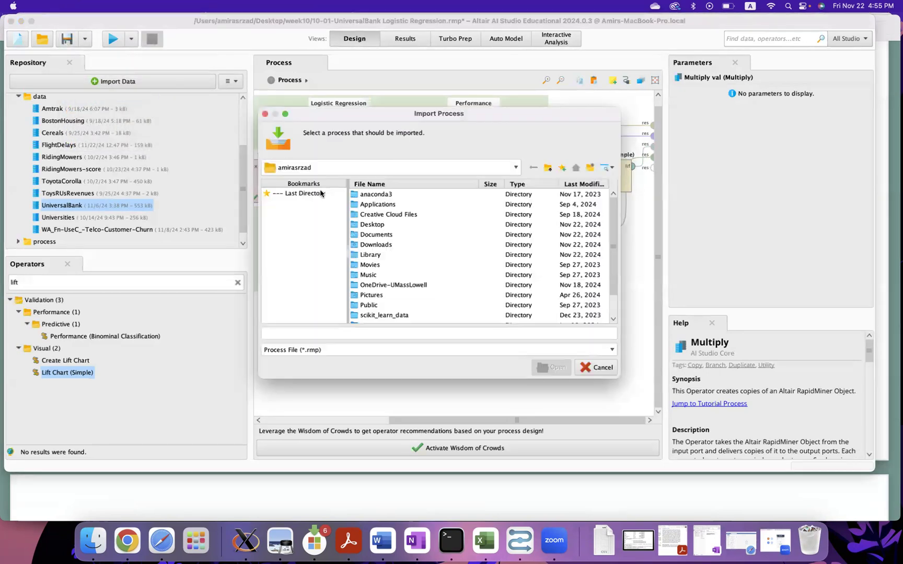
click(314, 194)
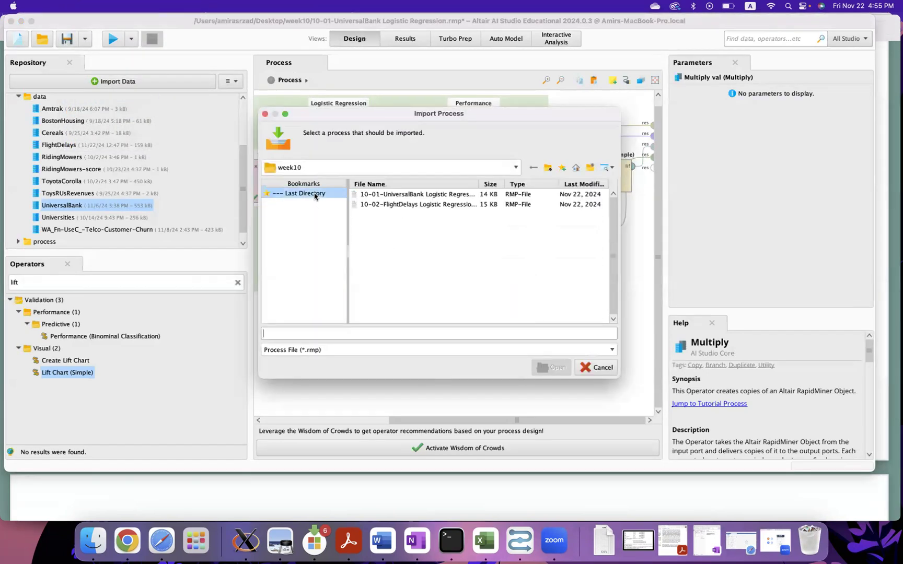
double_click(410, 204)
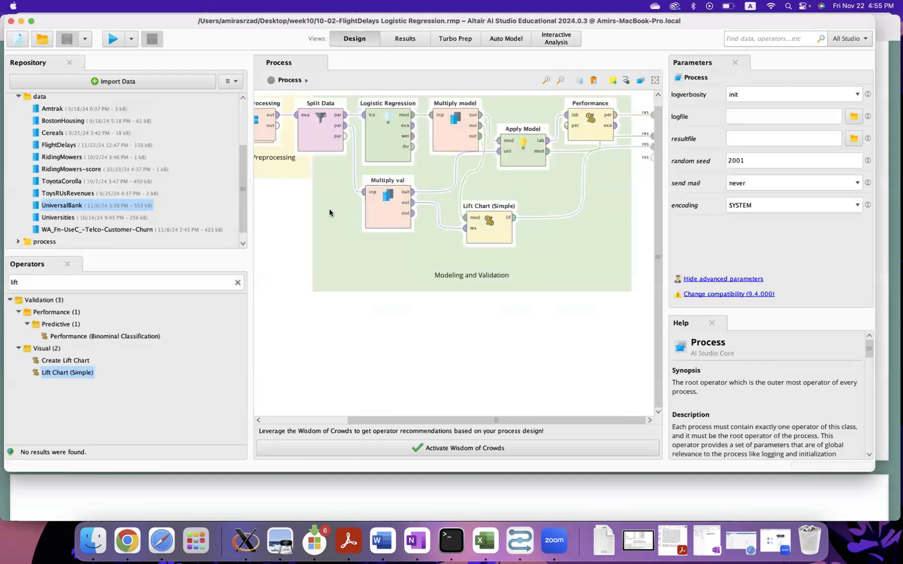
Step: Replace the Retrieve FlightDelays operator with the FlightDelays dataset from the repository, feeding it into Data Preprocessing
click(291, 129)
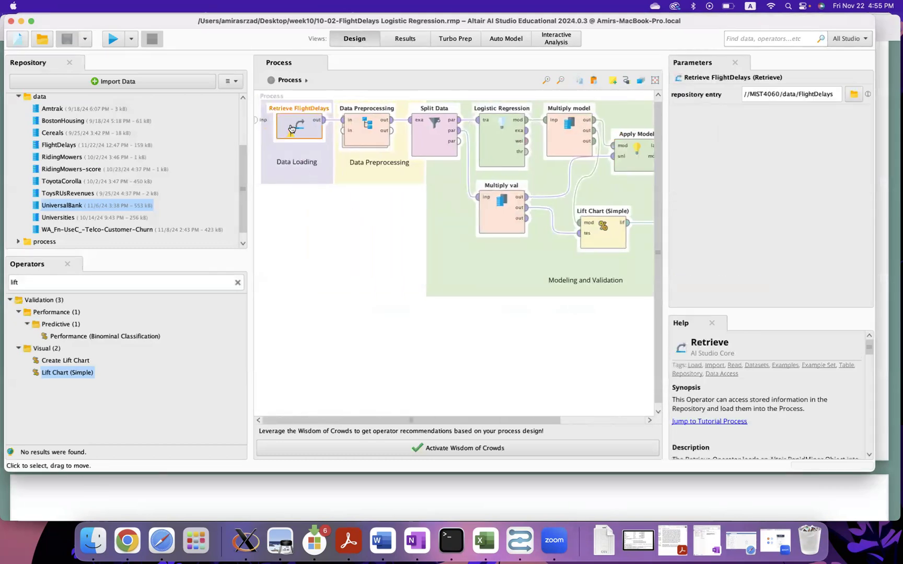
key(Delete)
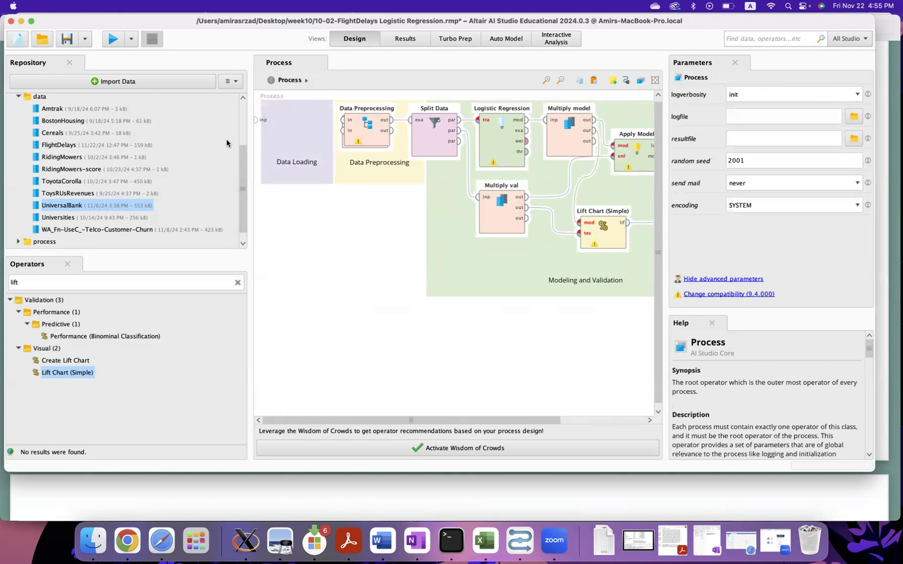
drag(61, 146, 343, 120)
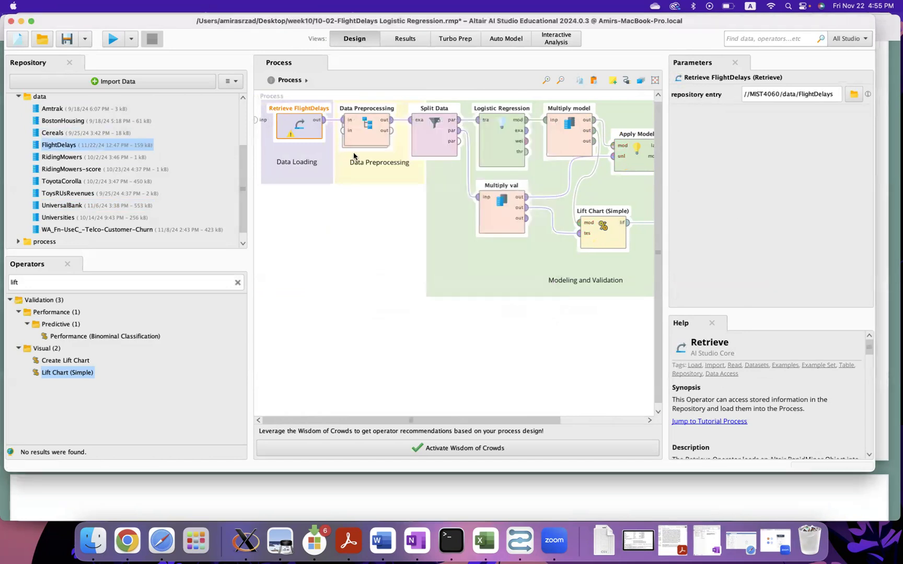
Step: Open the FlightDelays dataset to examine its rows and attributes, and return to the process design
double_click(63, 147)
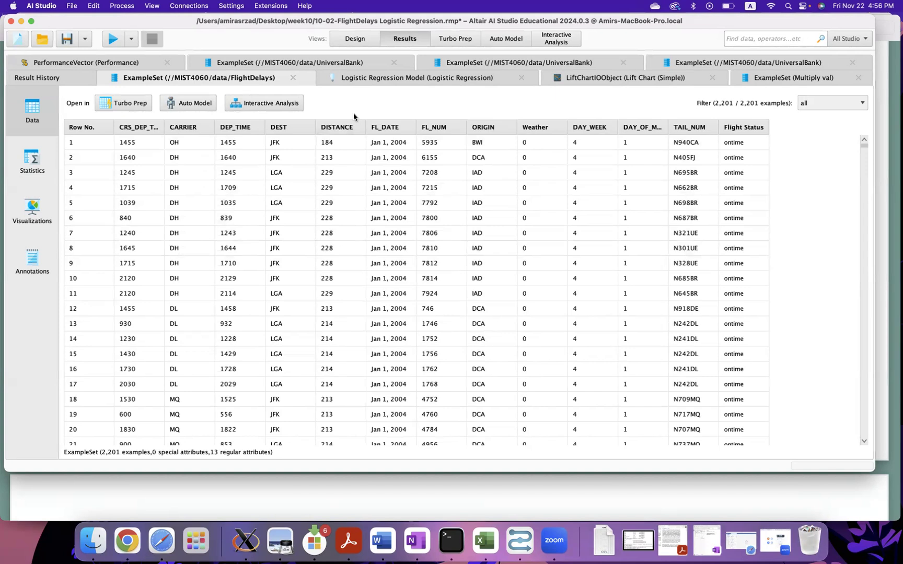
click(347, 41)
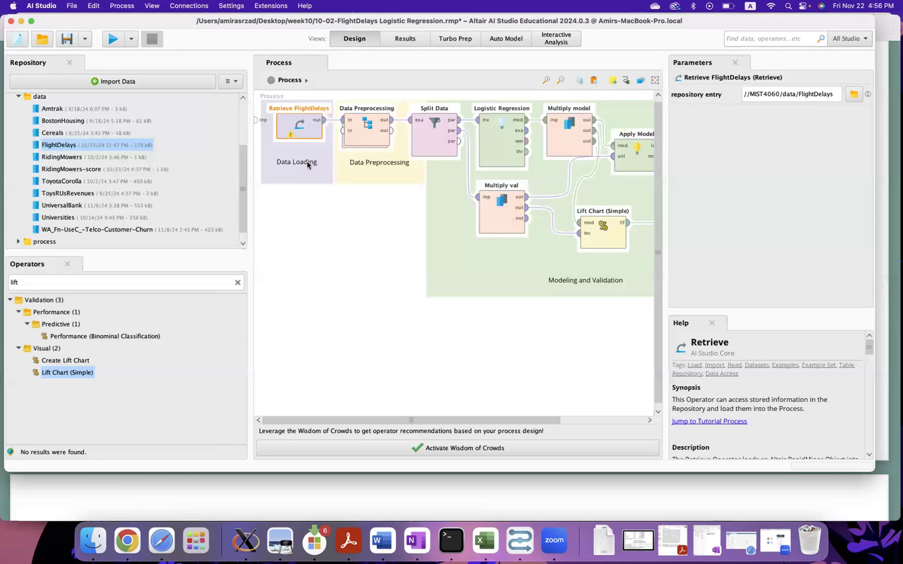
Step: Open the Data Preprocessing subprocess and review which attributes its Select Attributes operator keeps
double_click(358, 129)
click(294, 132)
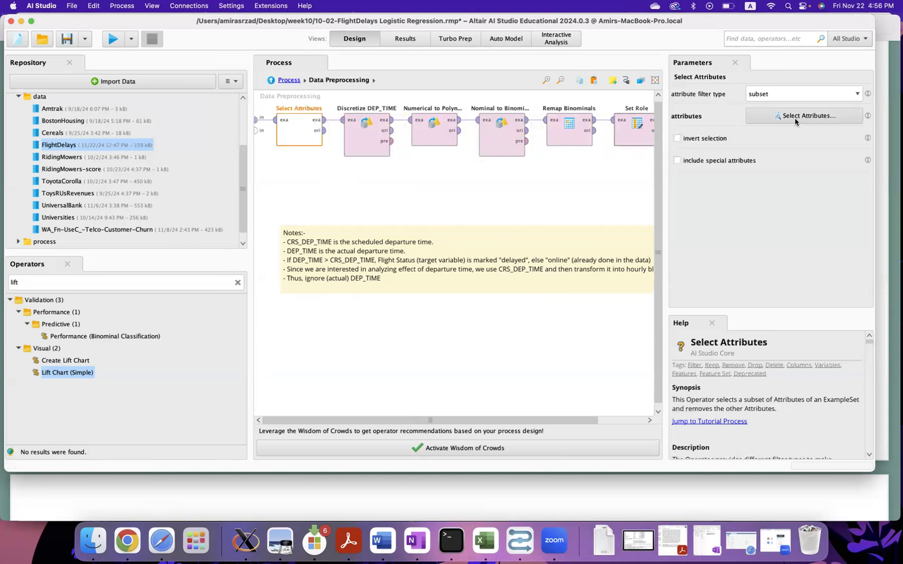
click(795, 118)
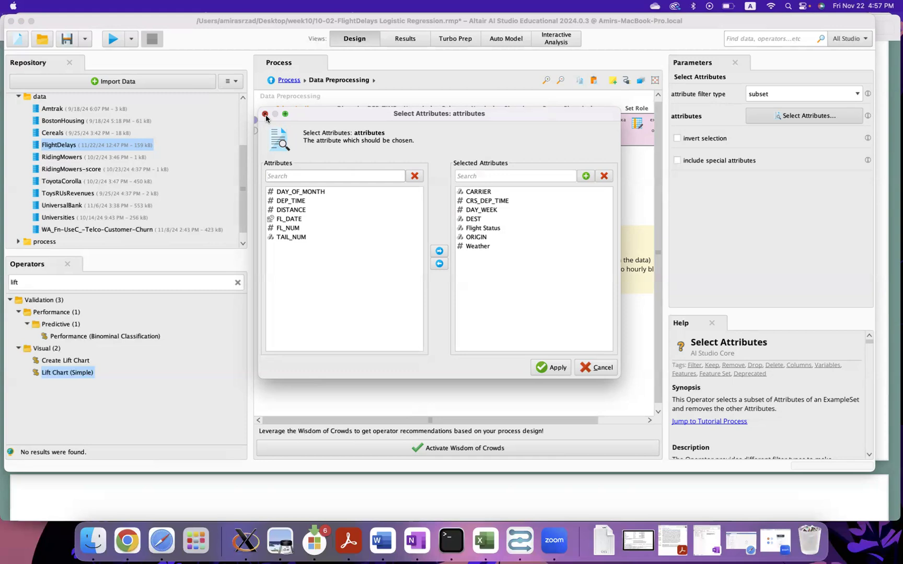
click(265, 115)
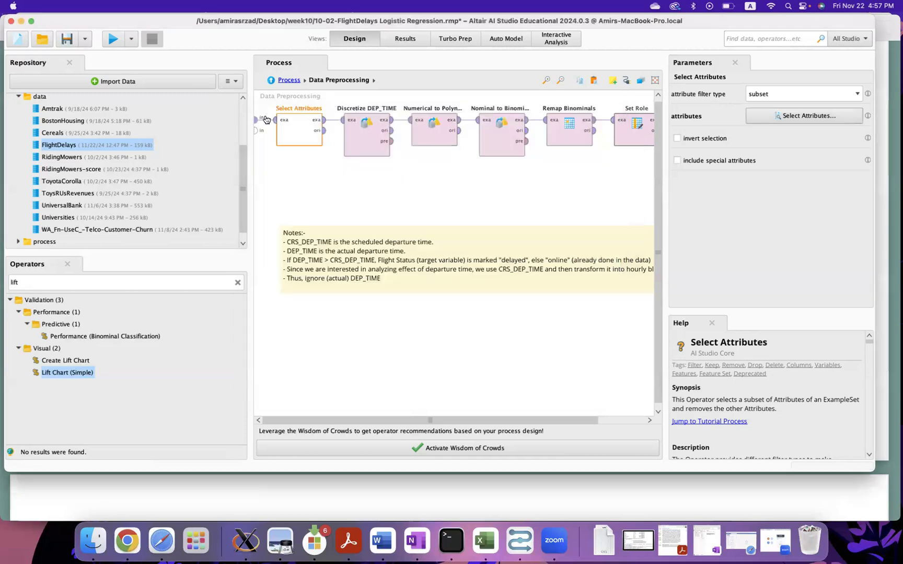
Step: Review the class names and upper limits that the Discretize DEP_TIME operator uses for CRS_DEP_TIME
click(359, 142)
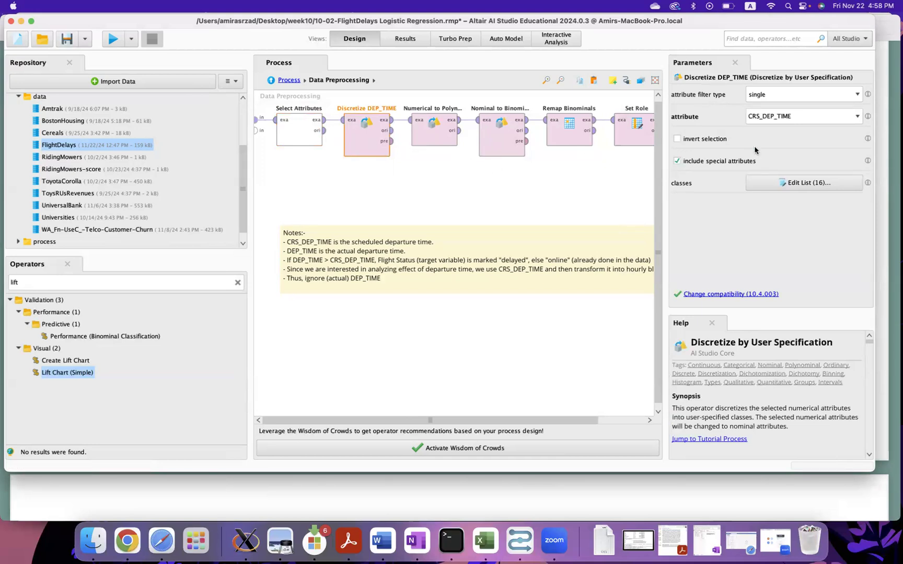
click(780, 185)
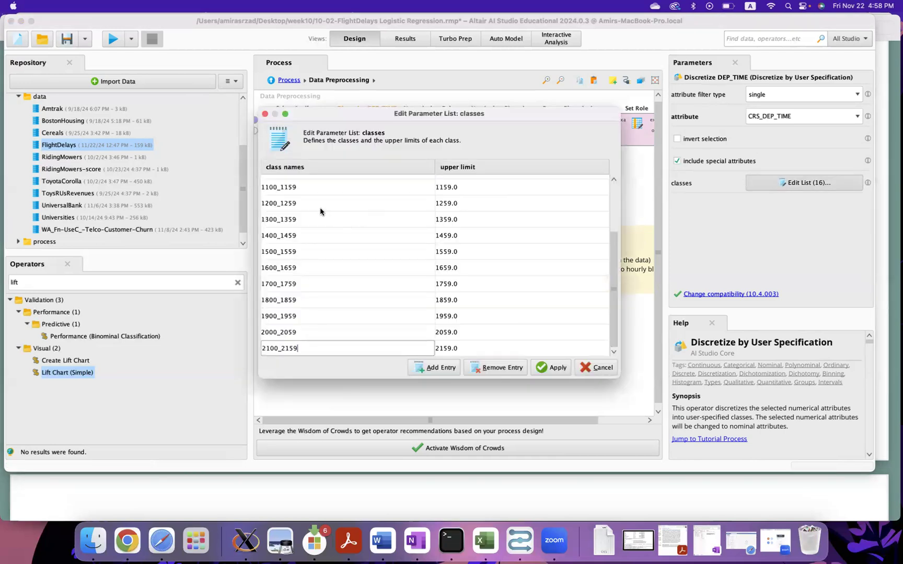
scroll(321, 211, up, 1)
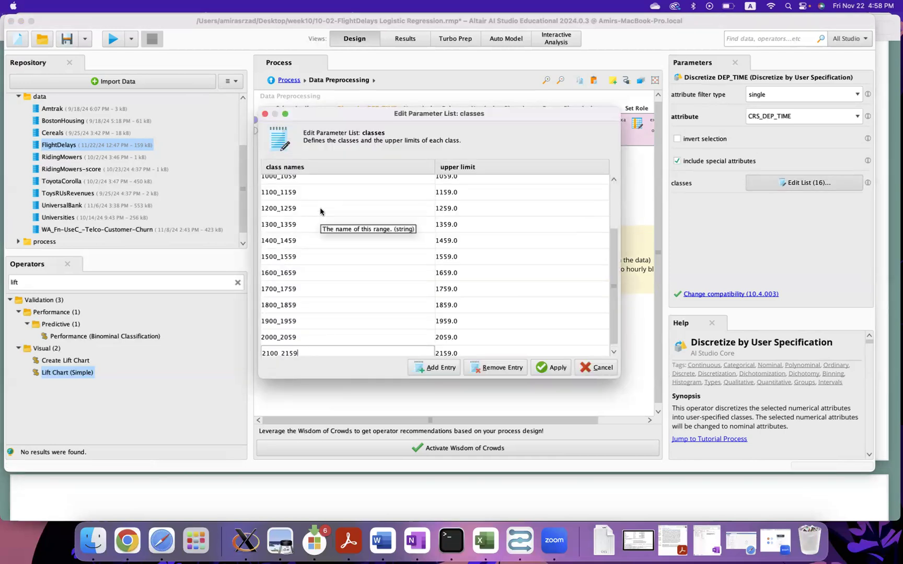
scroll(320, 211, up, 3)
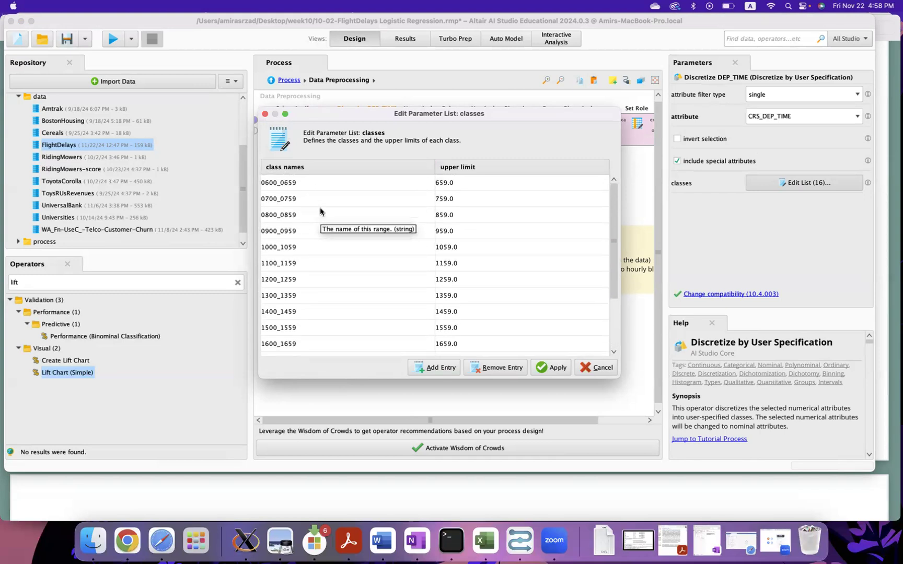
drag(322, 114, 337, 190)
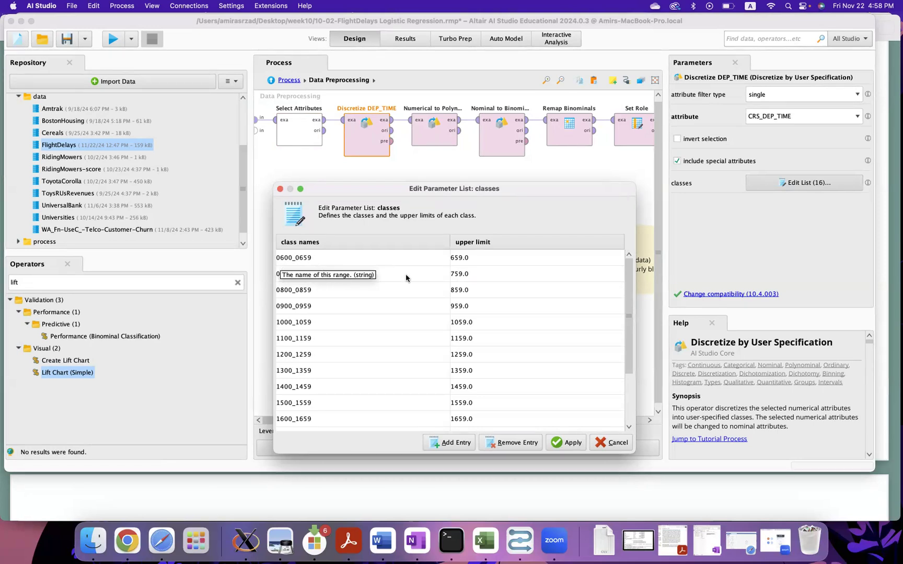
scroll(405, 278, down, 1)
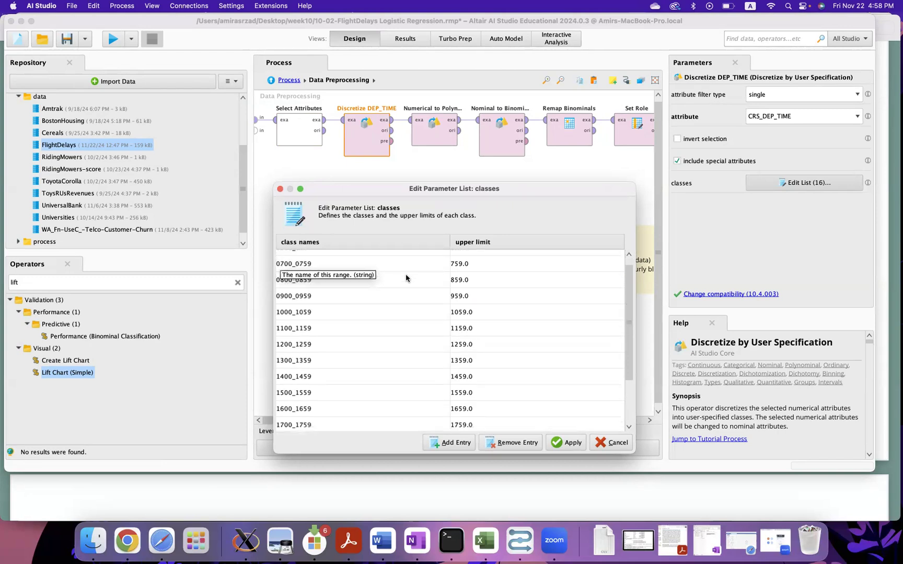
scroll(373, 329, down, 5)
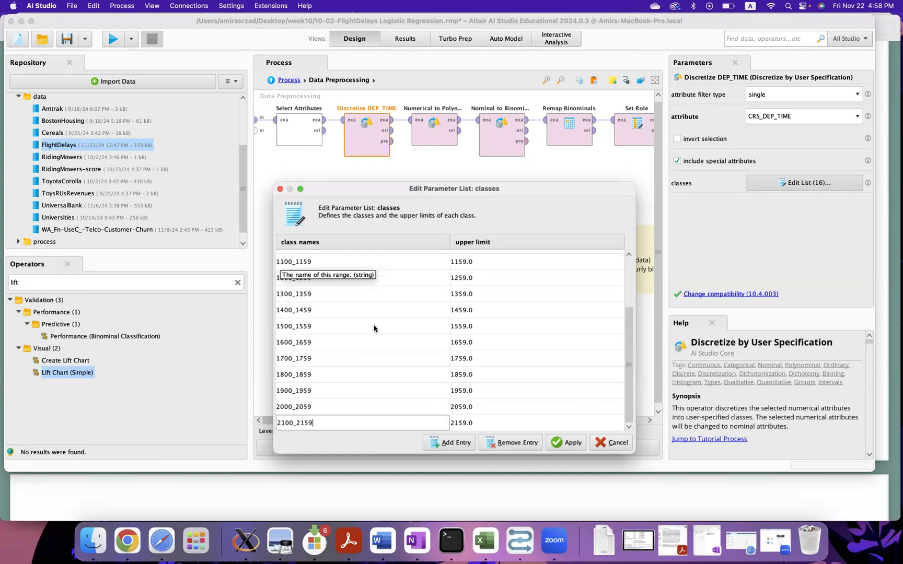
click(568, 442)
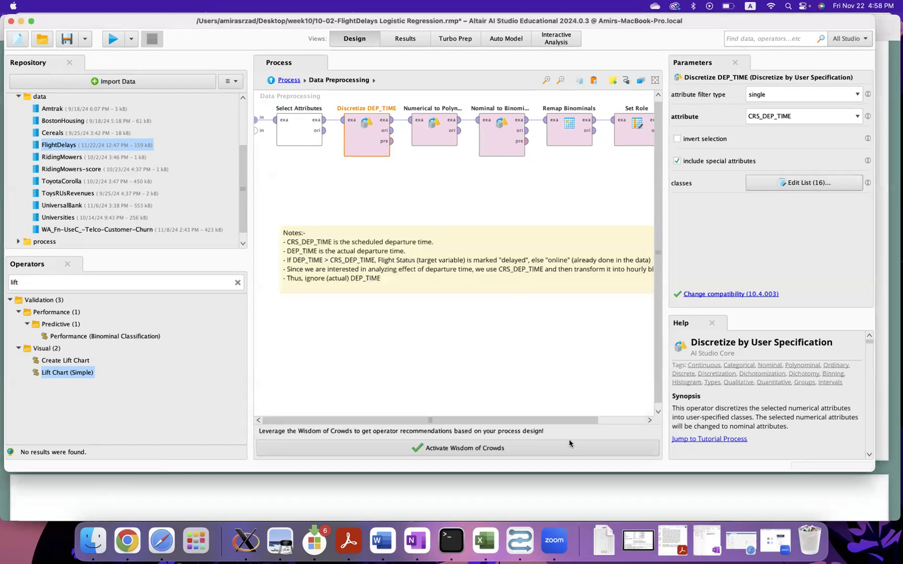
Step: Review which attributes the Numerical to Polynominal and Nominal to Binominal operators convert
scroll(424, 195, up, 1)
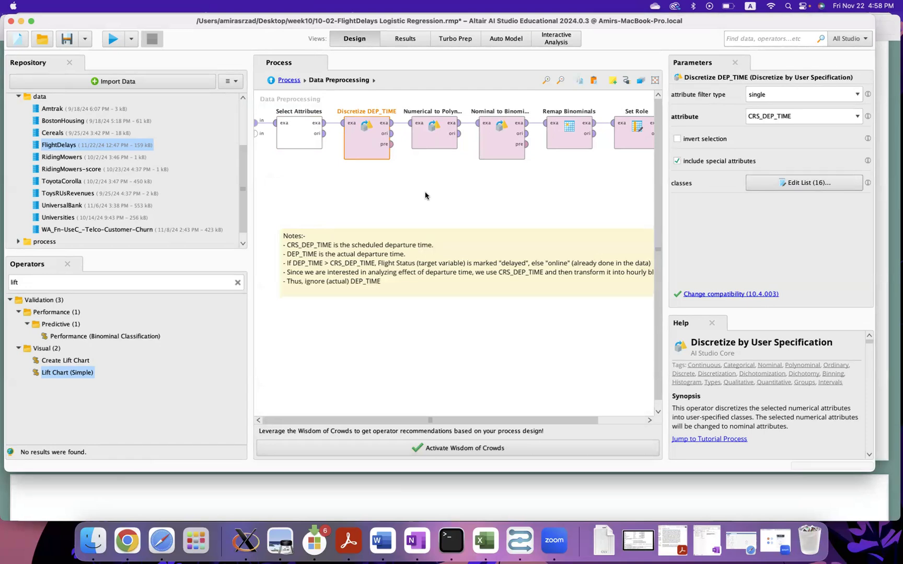
click(425, 136)
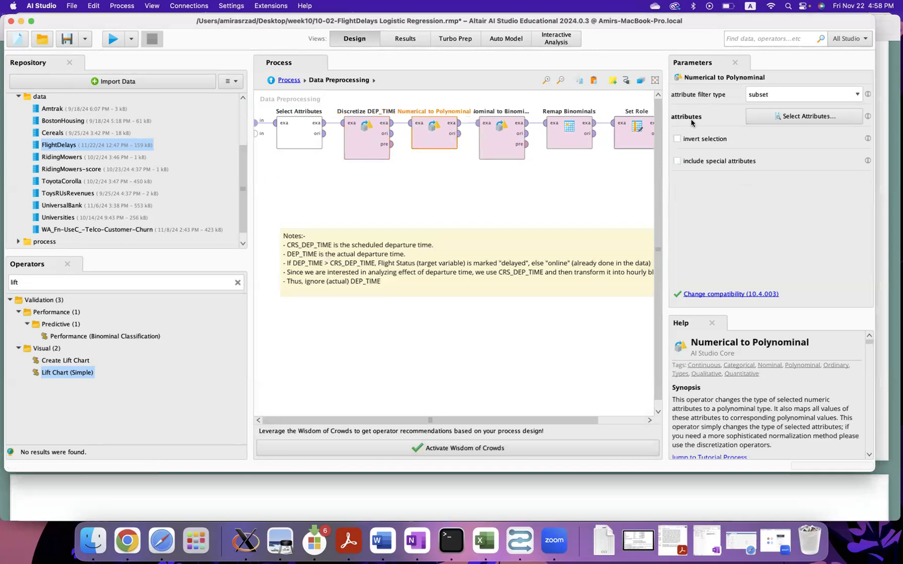
click(795, 116)
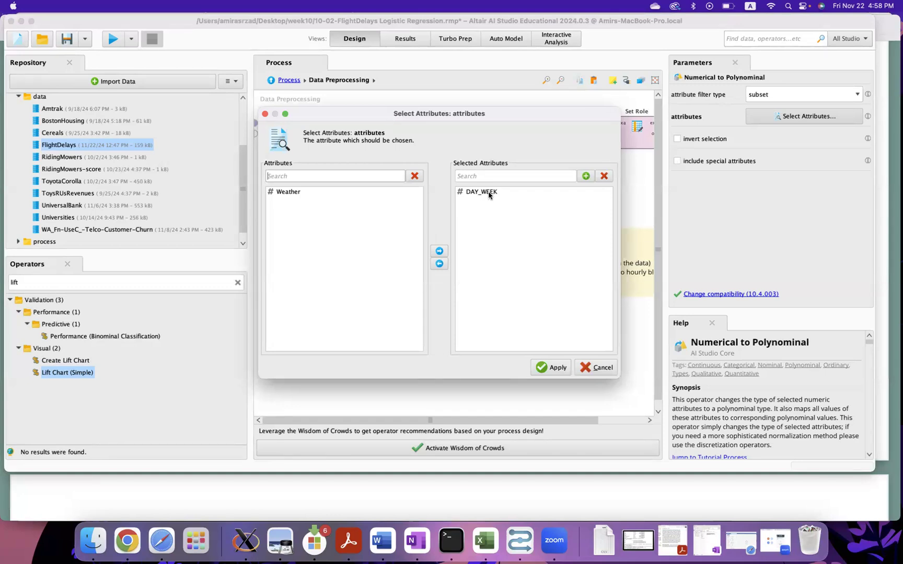
click(554, 370)
click(503, 139)
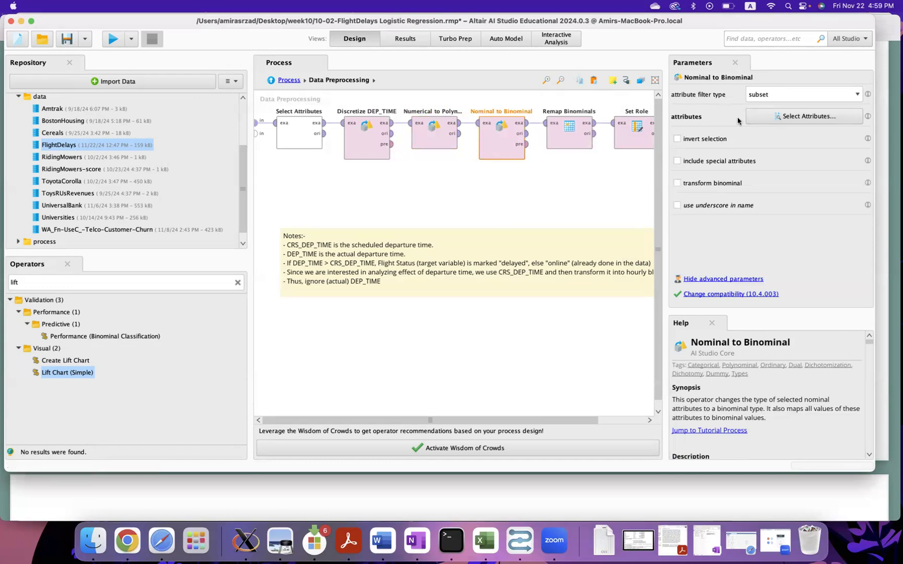
click(777, 119)
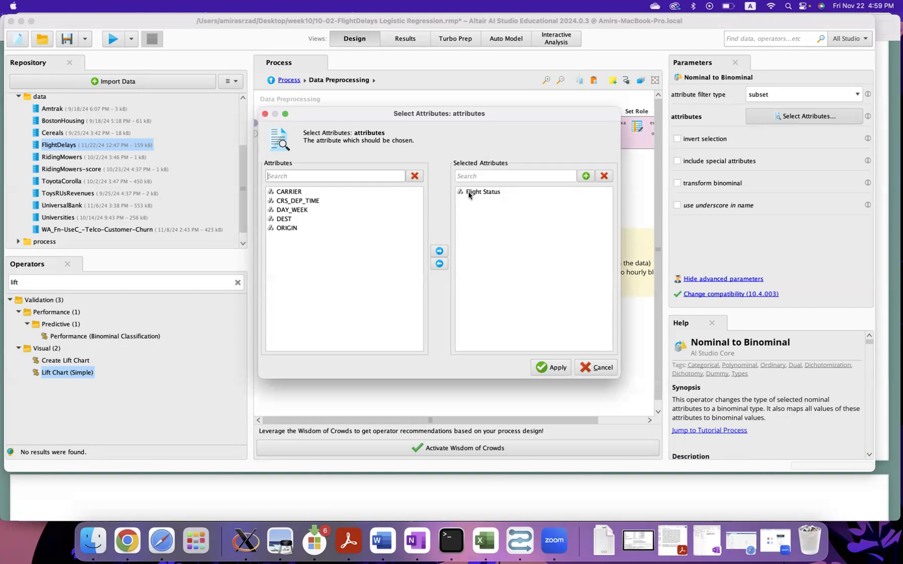
click(550, 367)
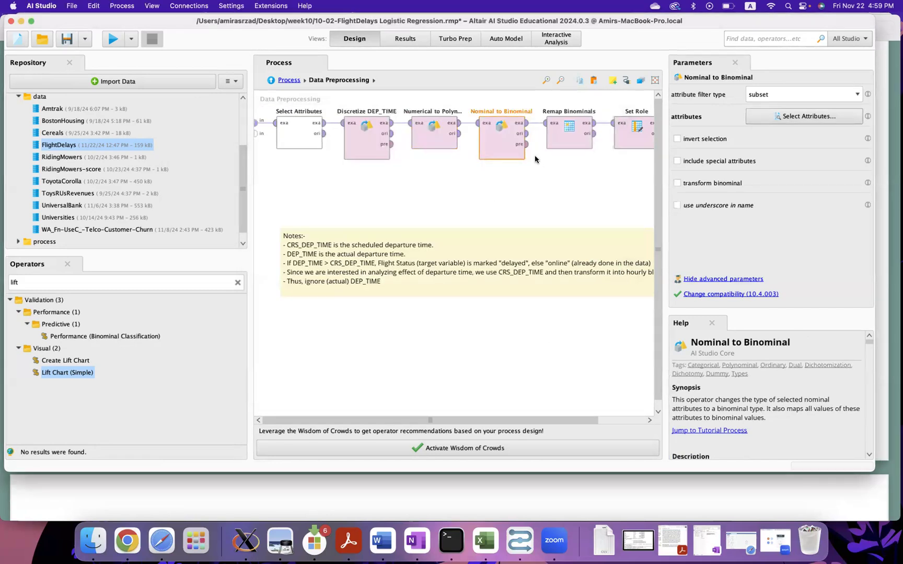
Step: Review the Remap Binominals positive and negative values for Flight Status and the attribute role assigned in Set Role
scroll(565, 169, right, 3)
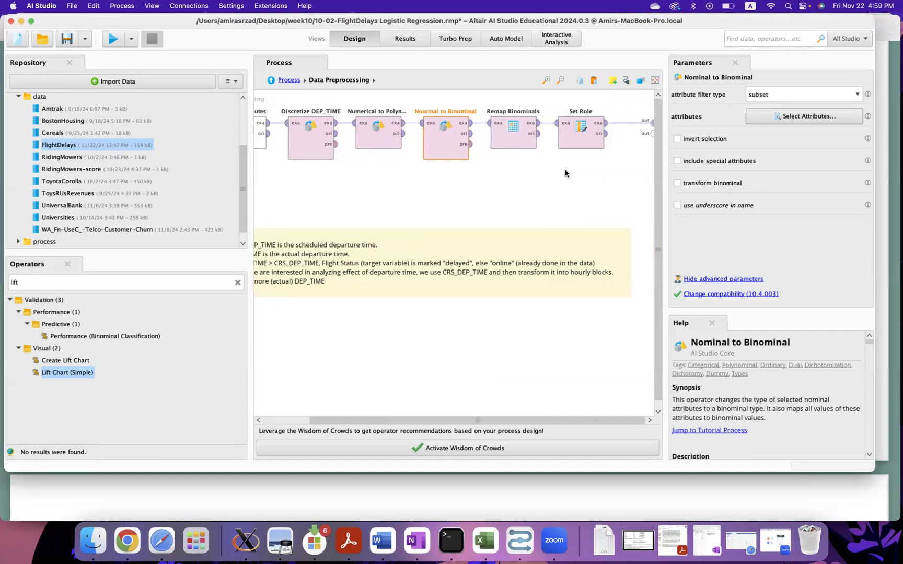
click(513, 140)
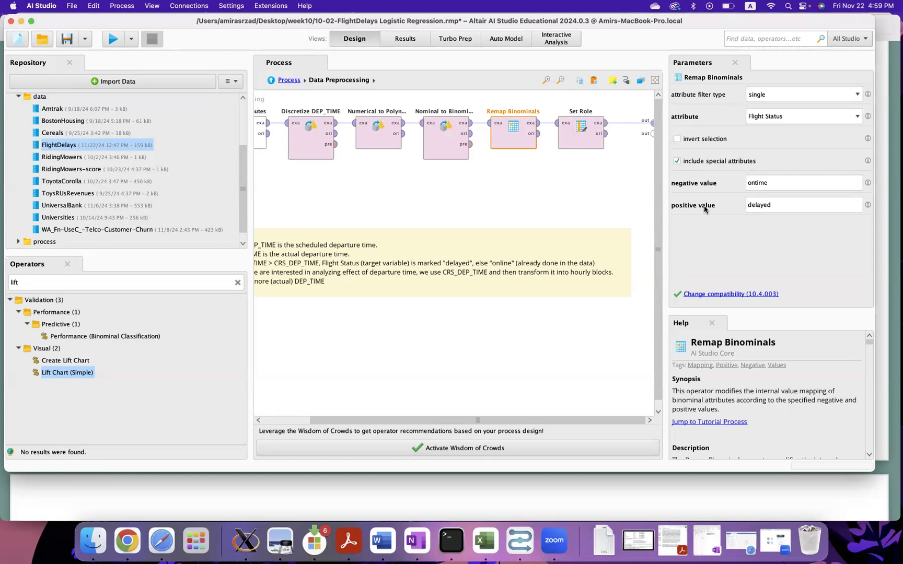
click(575, 132)
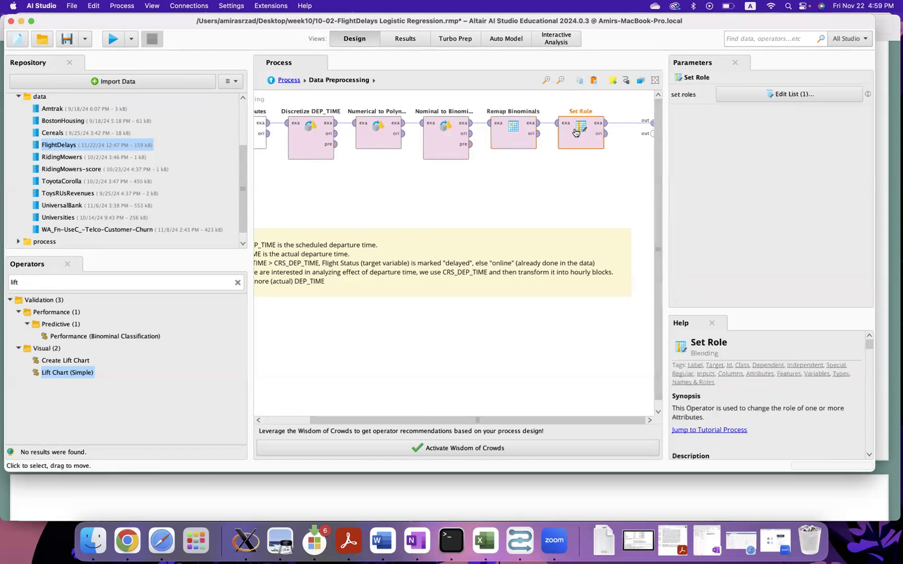
click(756, 99)
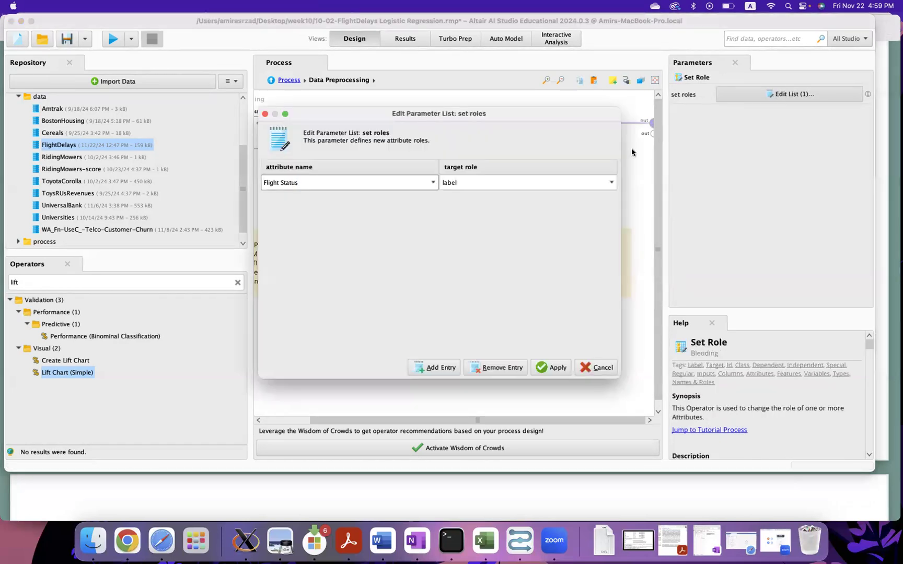
click(552, 368)
Step: Return to the main process and review the Split Data partition ratios and the Logistic Regression settings in the modeling section
click(296, 80)
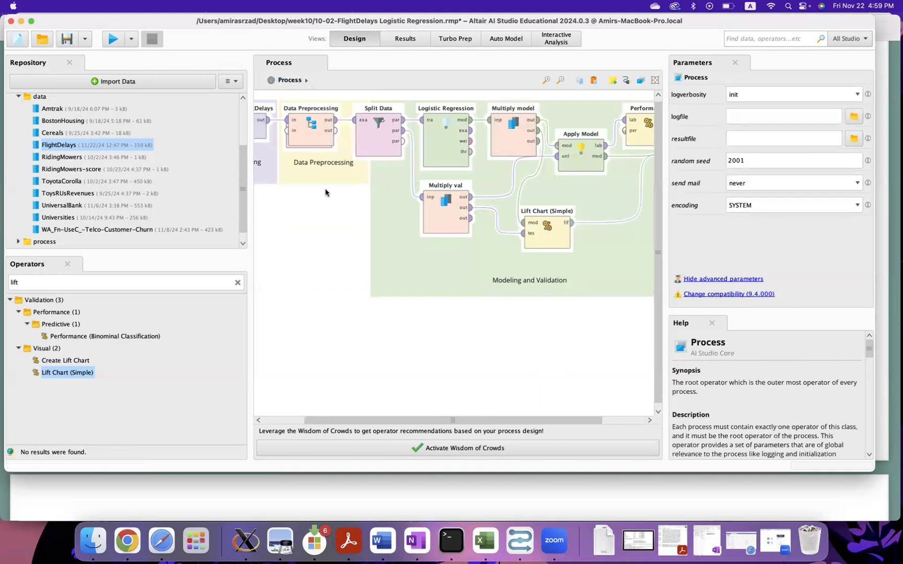
click(377, 136)
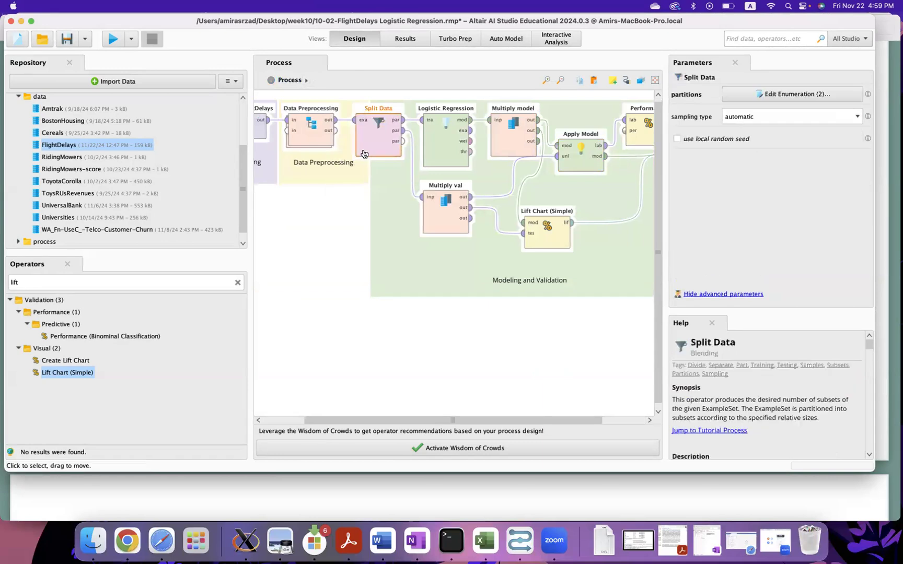
click(766, 96)
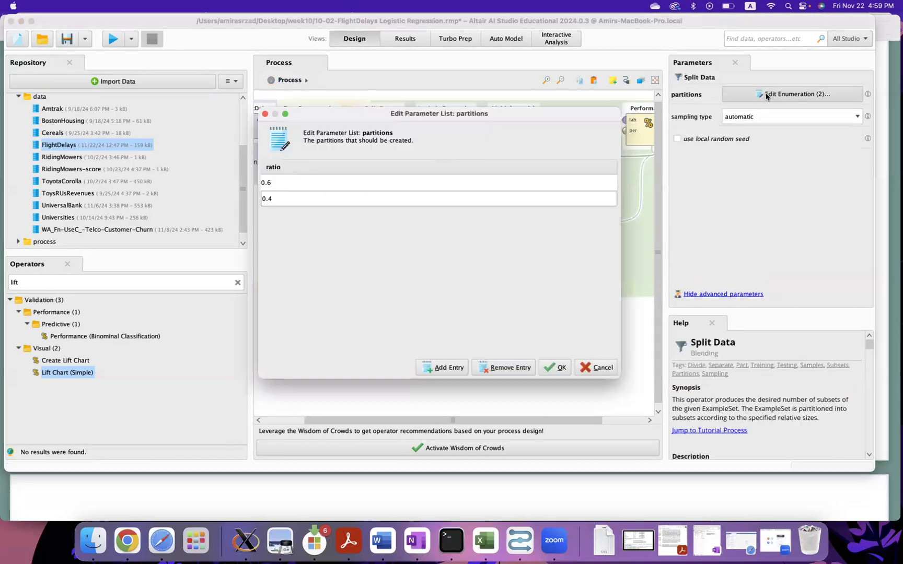
click(266, 115)
click(446, 141)
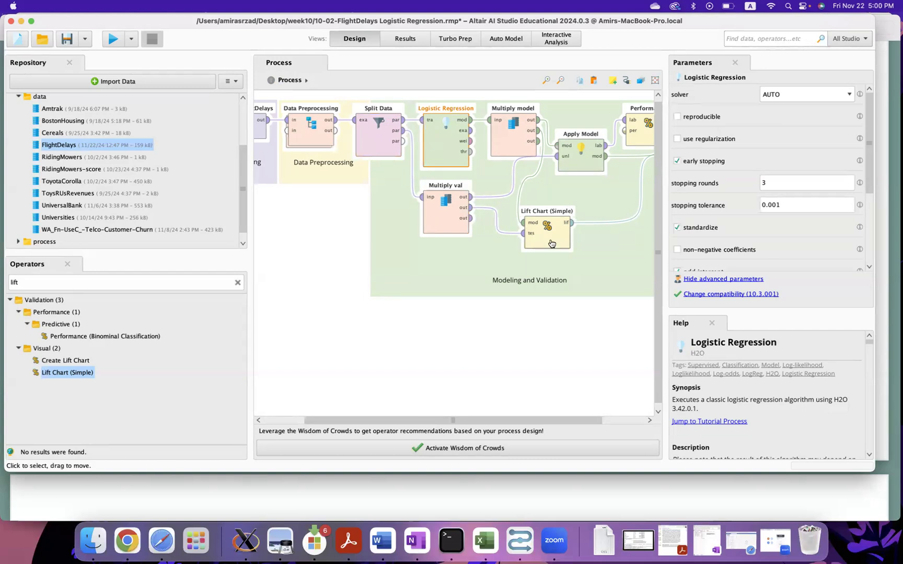
scroll(531, 211, right, 2)
scroll(530, 211, right, 2)
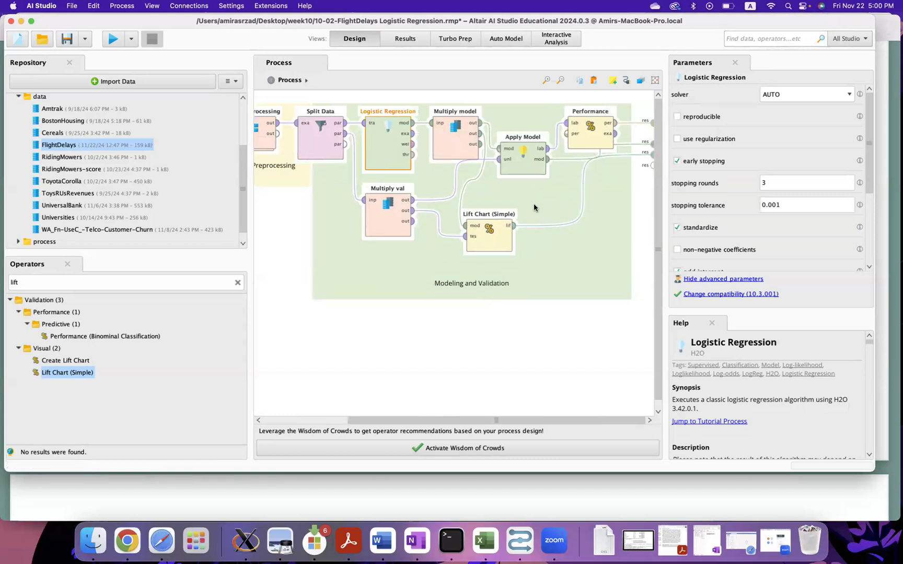
Step: Run the FlightDelays process and examine the coefficients and p-values of the logistic regression model
click(112, 39)
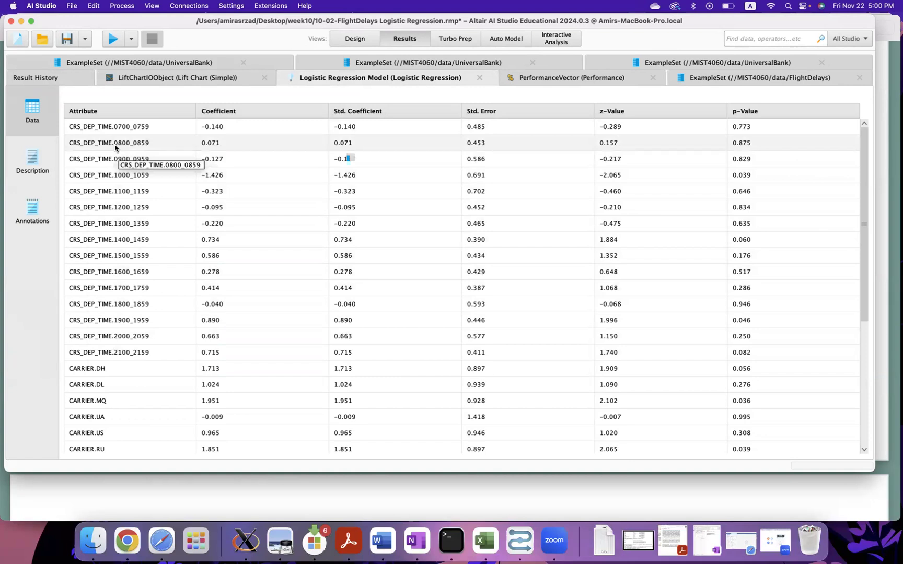
scroll(122, 301, down, 4)
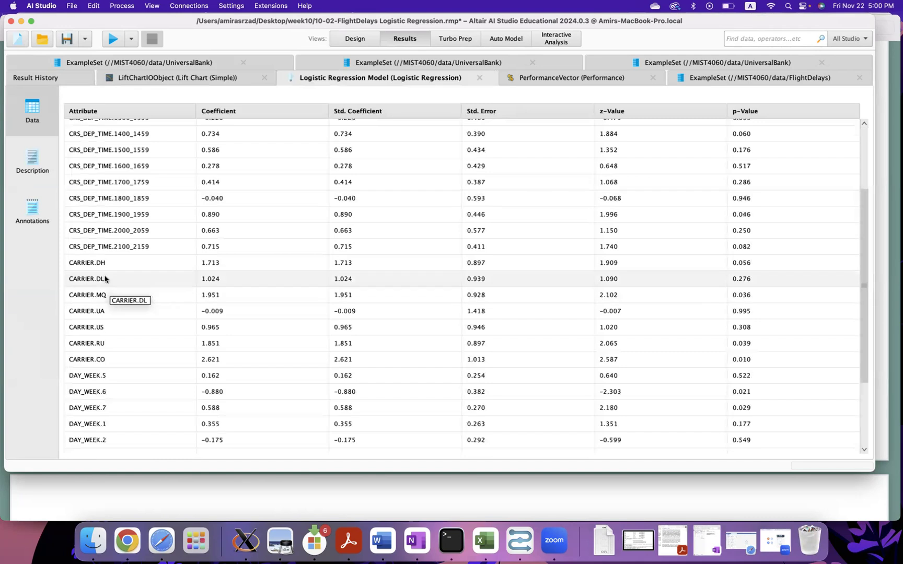
scroll(104, 357, down, 3)
scroll(105, 356, down, 1)
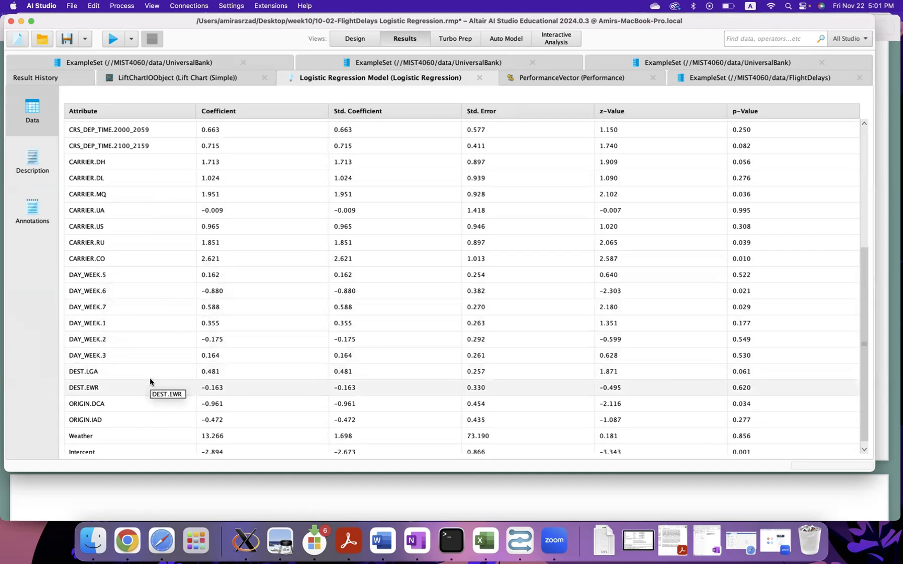
scroll(150, 382, down, 1)
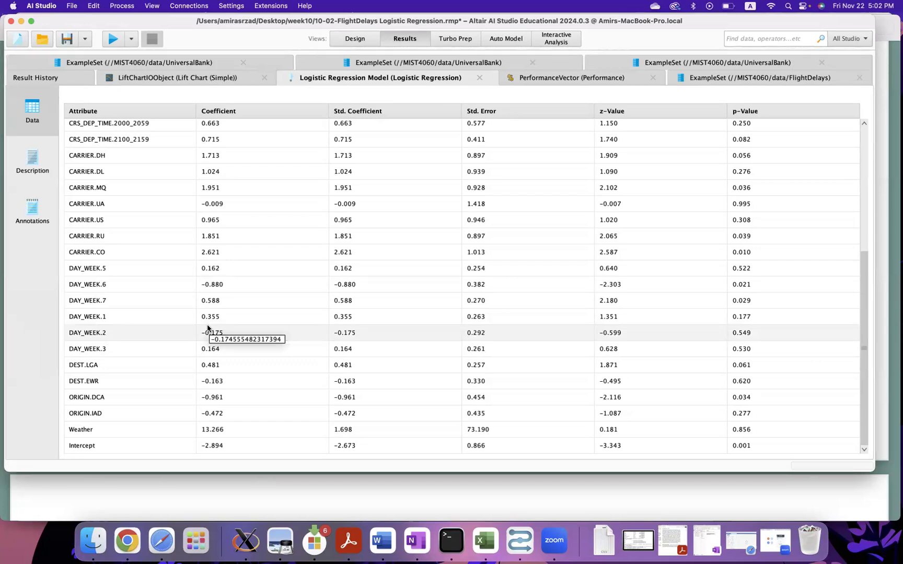
scroll(188, 313, up, 5)
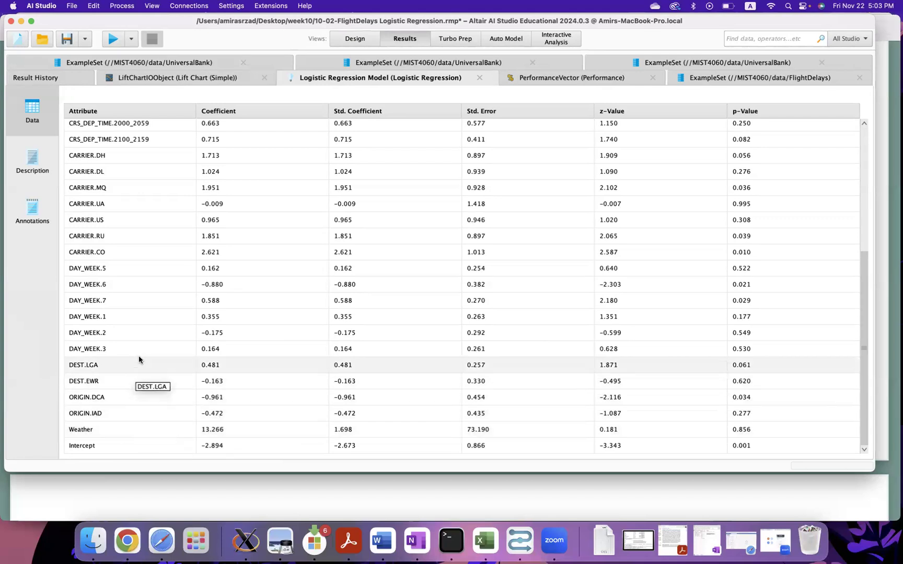
scroll(139, 359, up, 5)
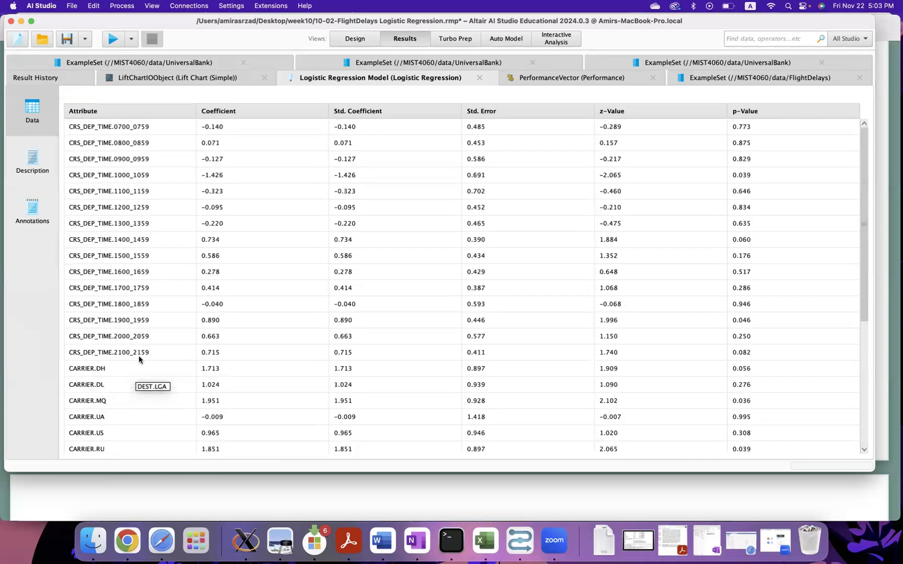
Step: Check the process design briefly, and examine the performance confusion matrix and its text description in the results
click(349, 43)
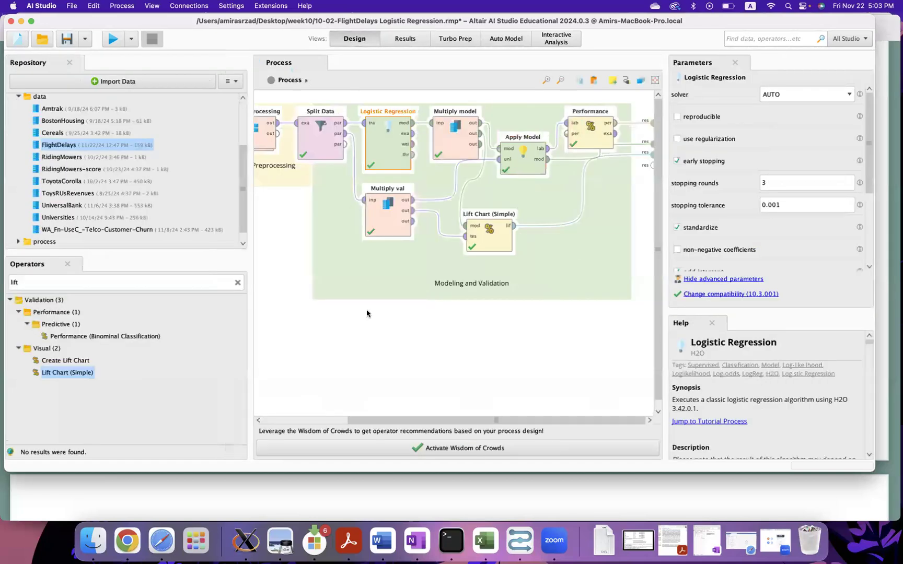
click(400, 41)
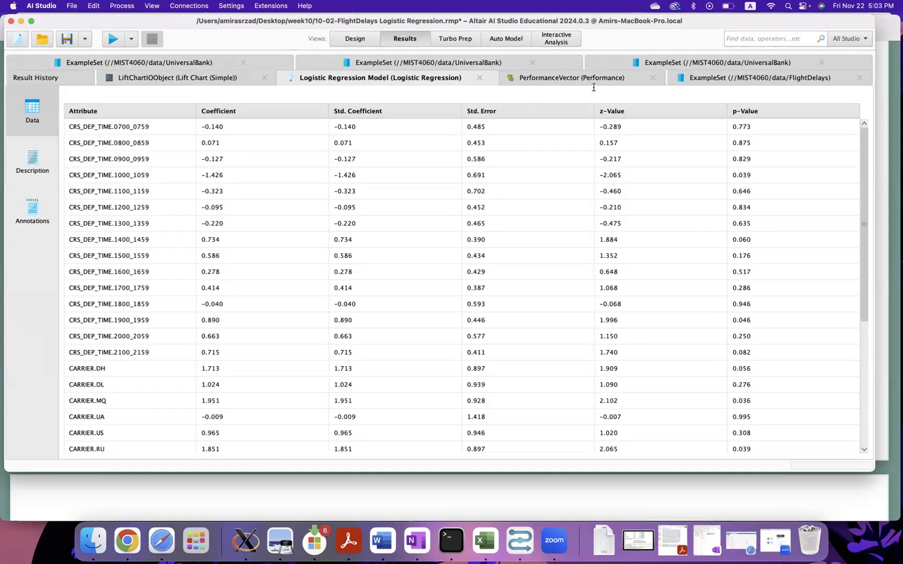
click(570, 82)
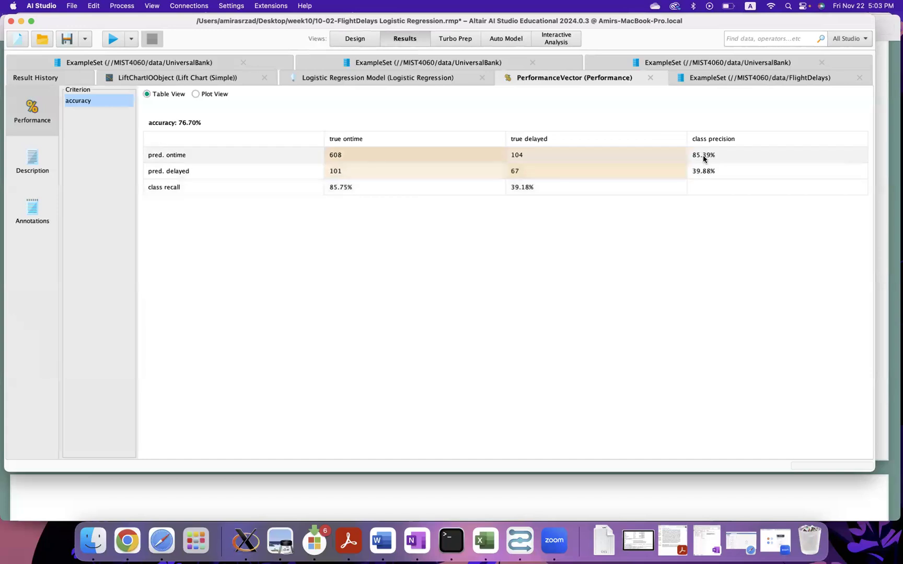
click(31, 166)
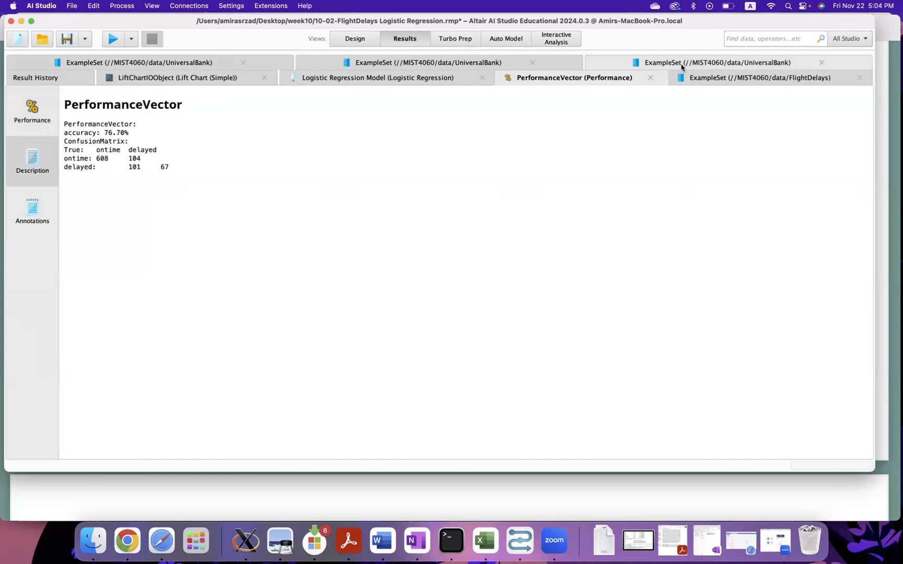
Step: Look through the FlightDelays and UniversalBank example sets, the lift chart and the result history, ending on the performance description
click(714, 79)
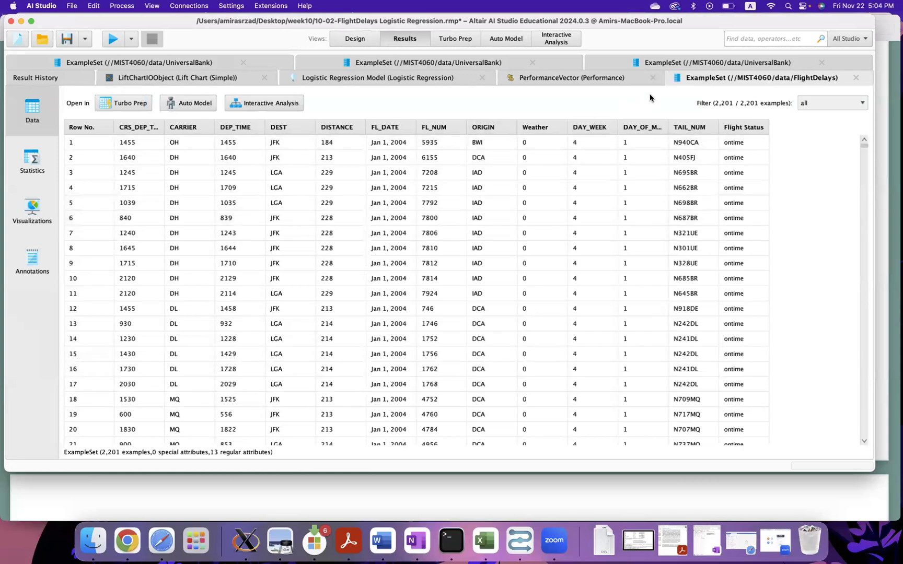
click(683, 63)
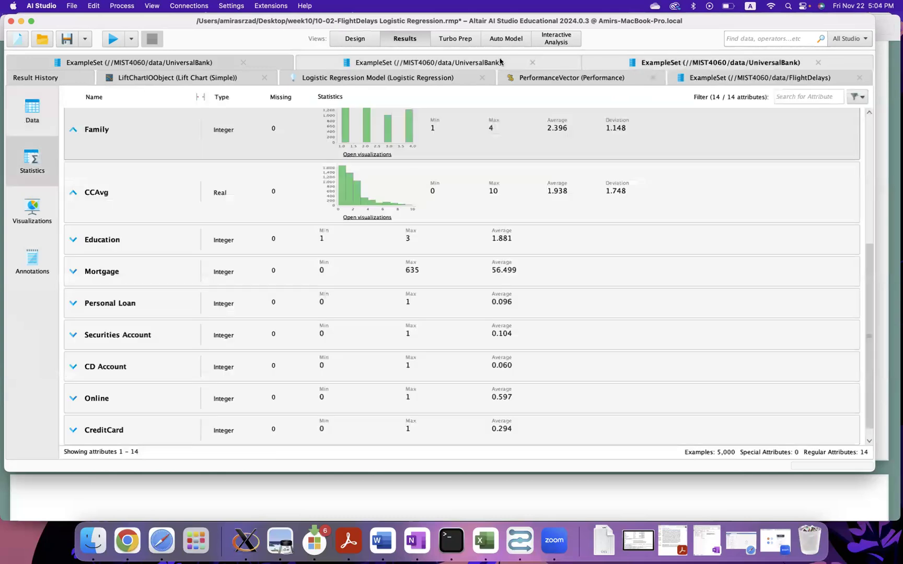
click(431, 64)
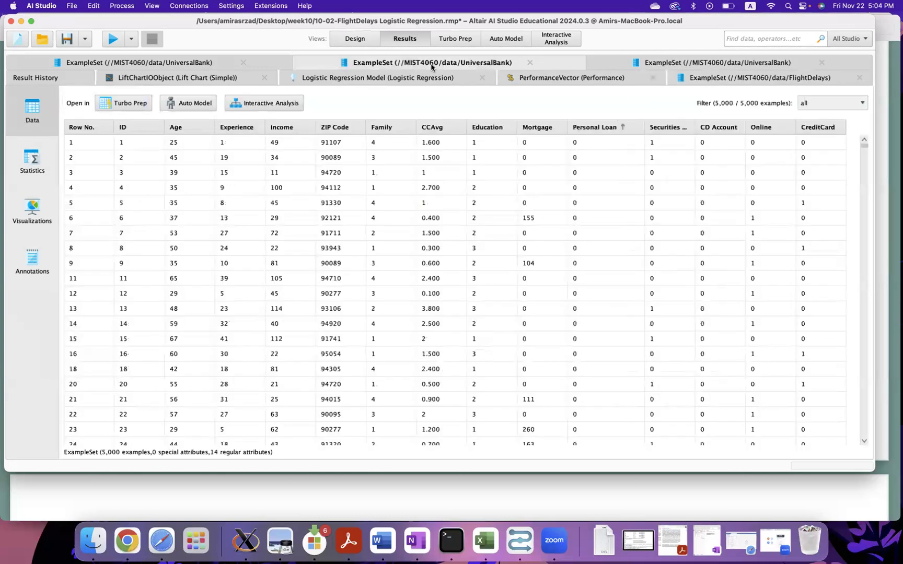
click(192, 78)
click(57, 81)
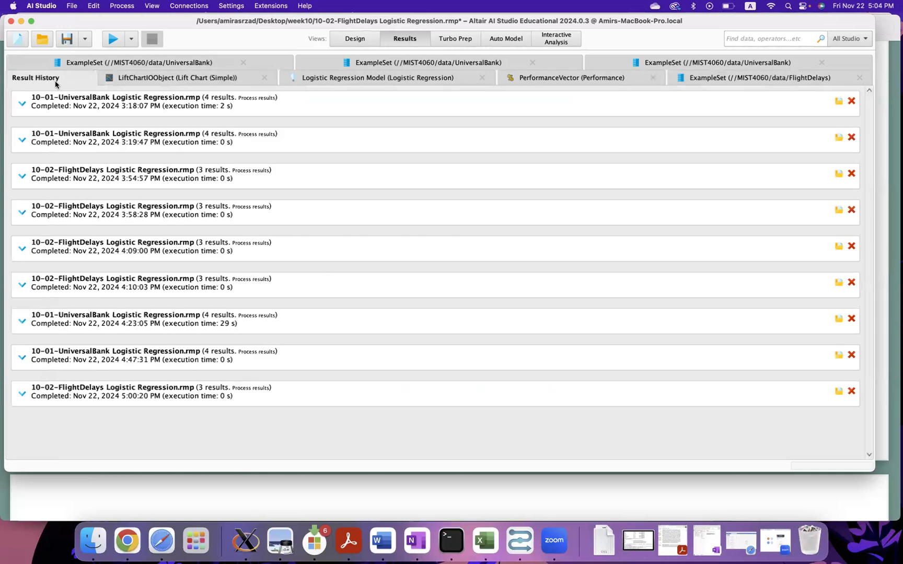
click(390, 79)
click(541, 82)
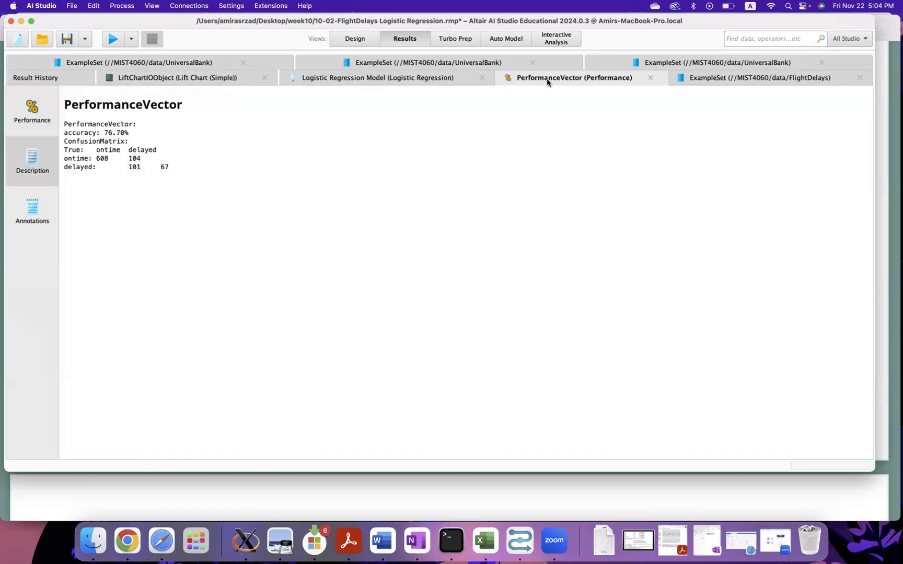
Step: Examine the FlightDelays example rows once more, and return to the logistic regression model's coefficient table
click(697, 83)
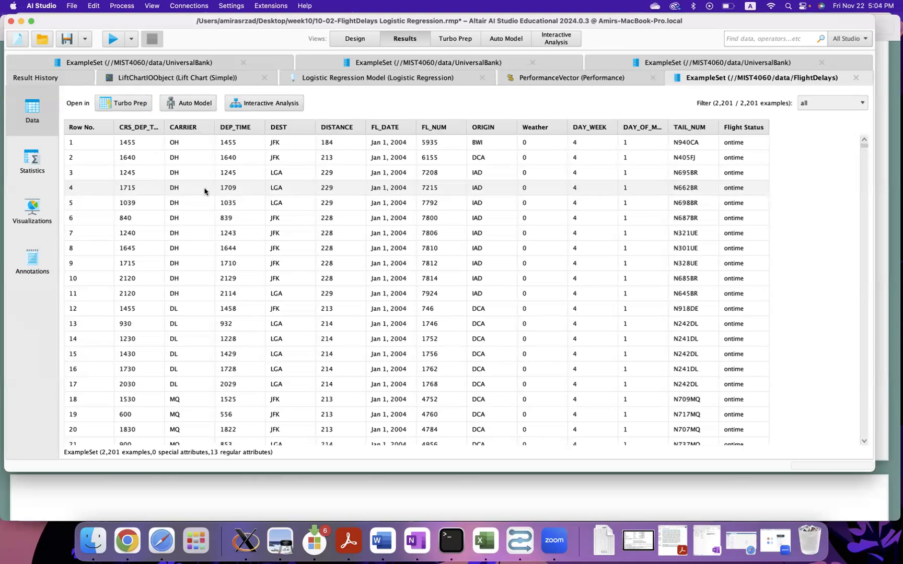
scroll(204, 191, down, 2)
scroll(204, 192, up, 2)
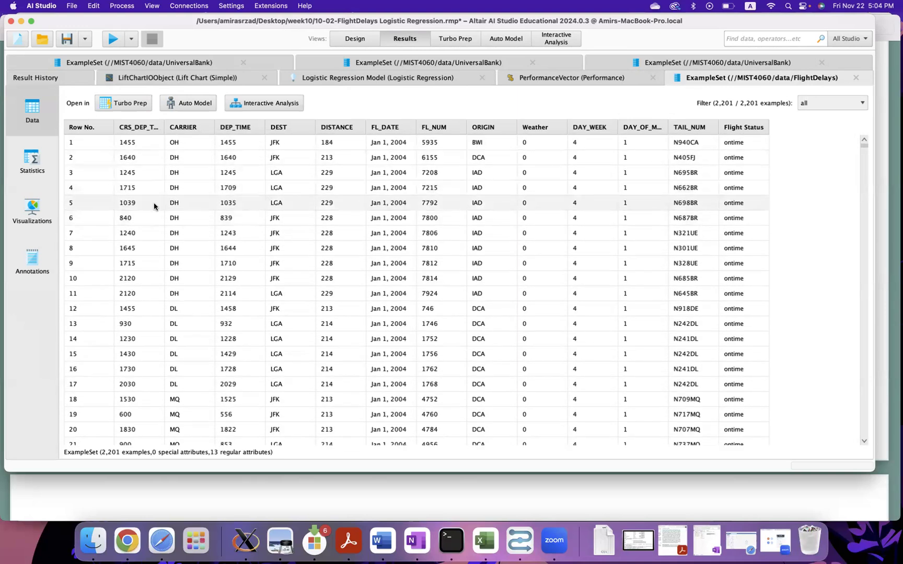
click(555, 81)
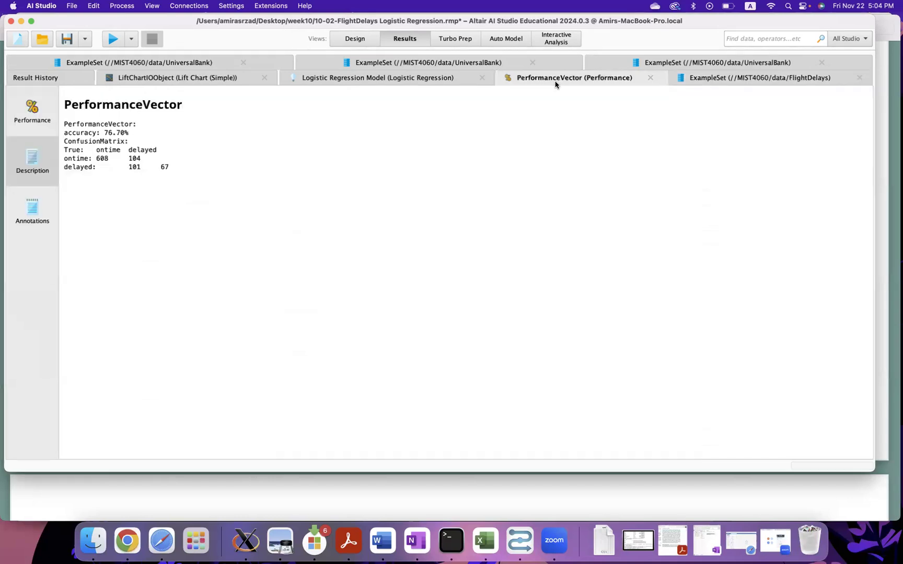
click(379, 83)
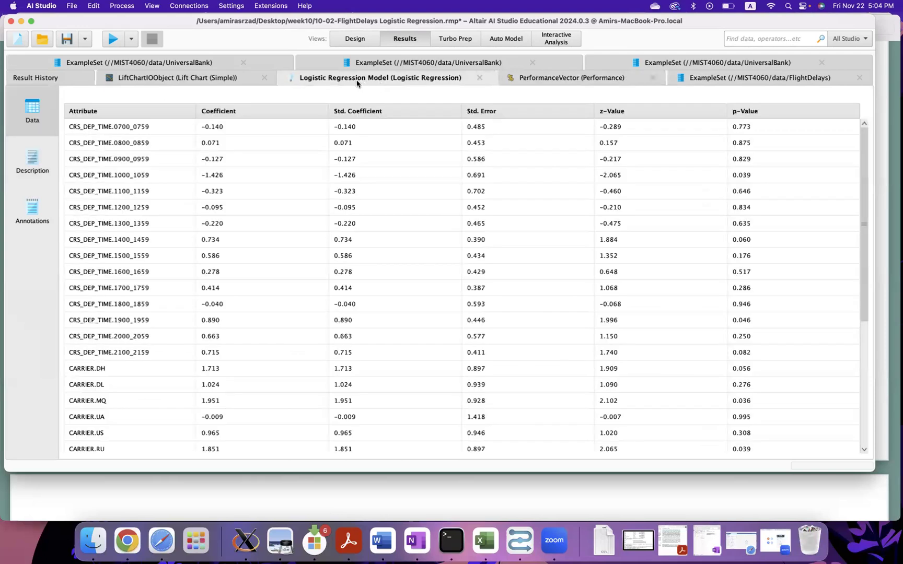